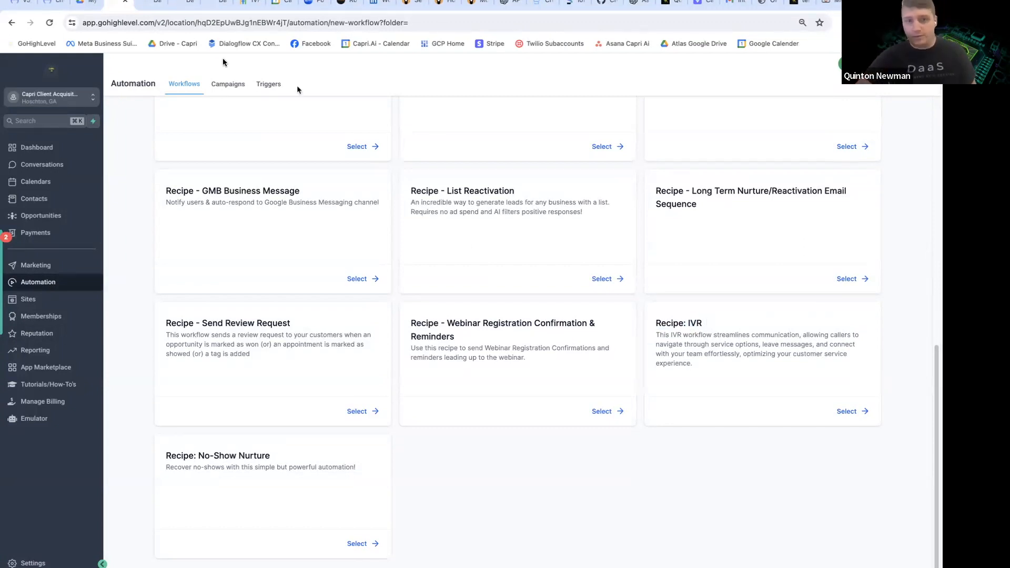
# - Switch to the IVR recipe workflow and review the audio message, loop and timeout settings of the first Collect Input From The Caller action
pyautogui.click(159, 3)
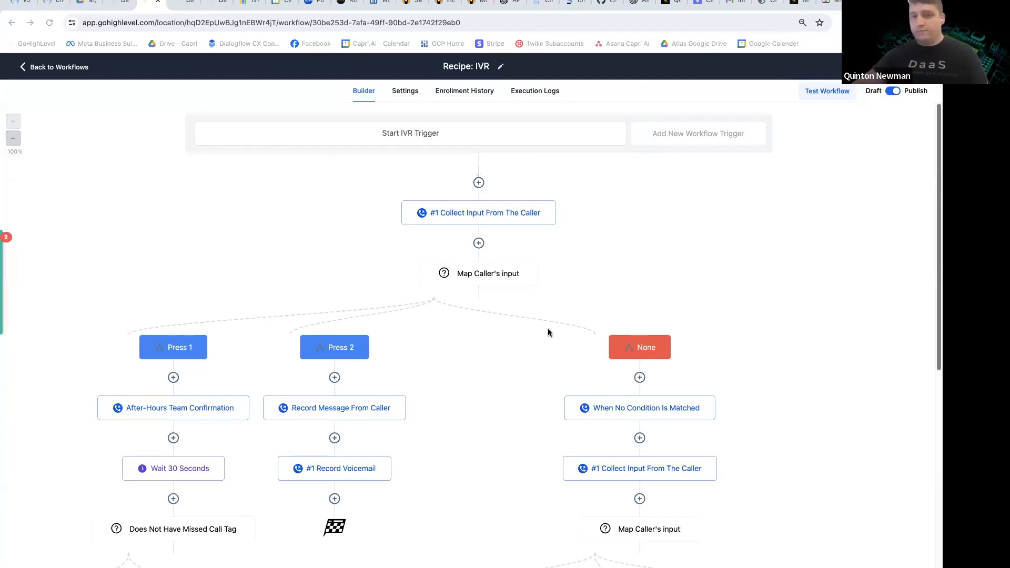
pyautogui.click(515, 217)
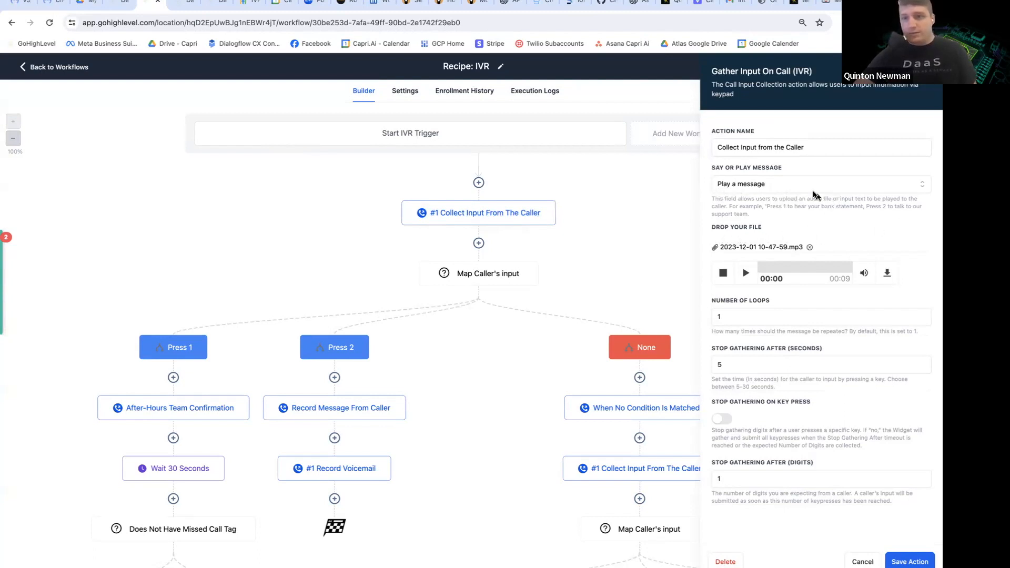
pyautogui.click(795, 192)
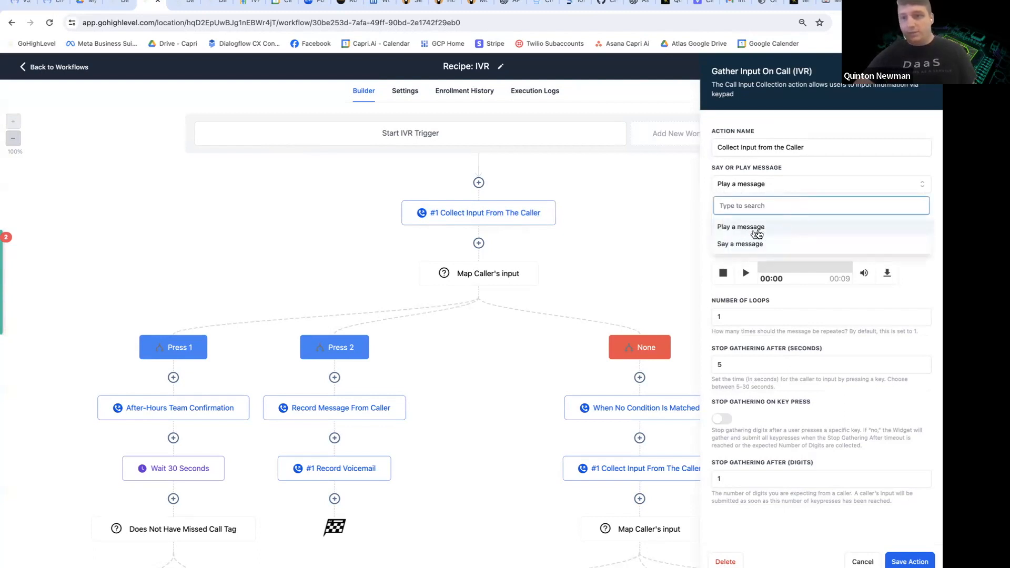
pyautogui.click(747, 231)
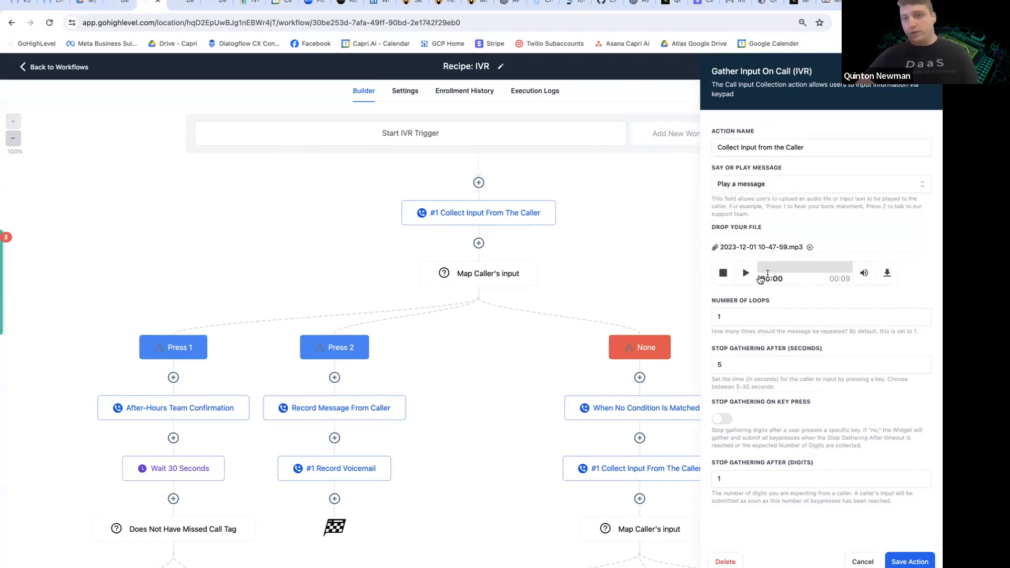
pyautogui.click(747, 312)
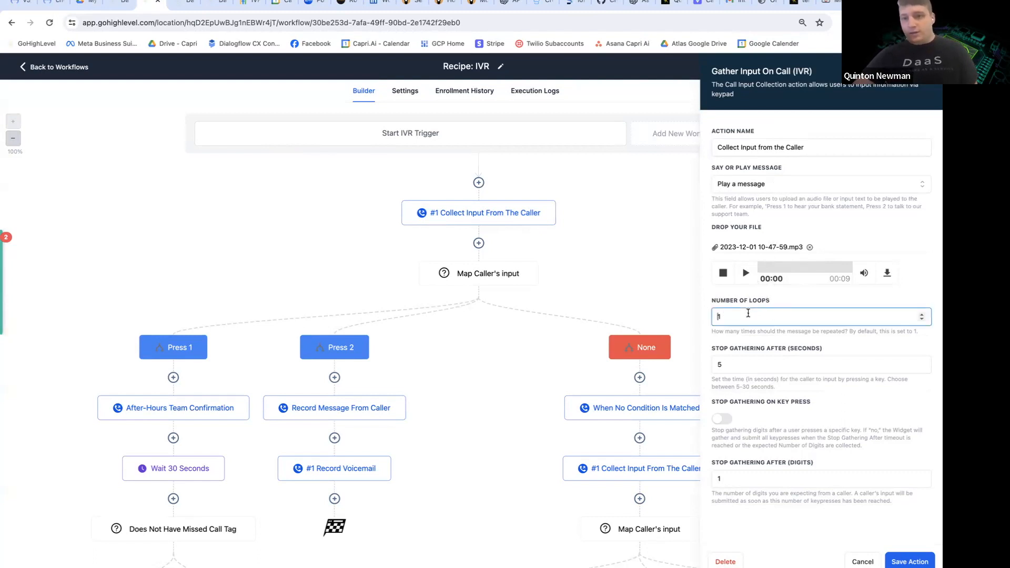
pyautogui.click(753, 368)
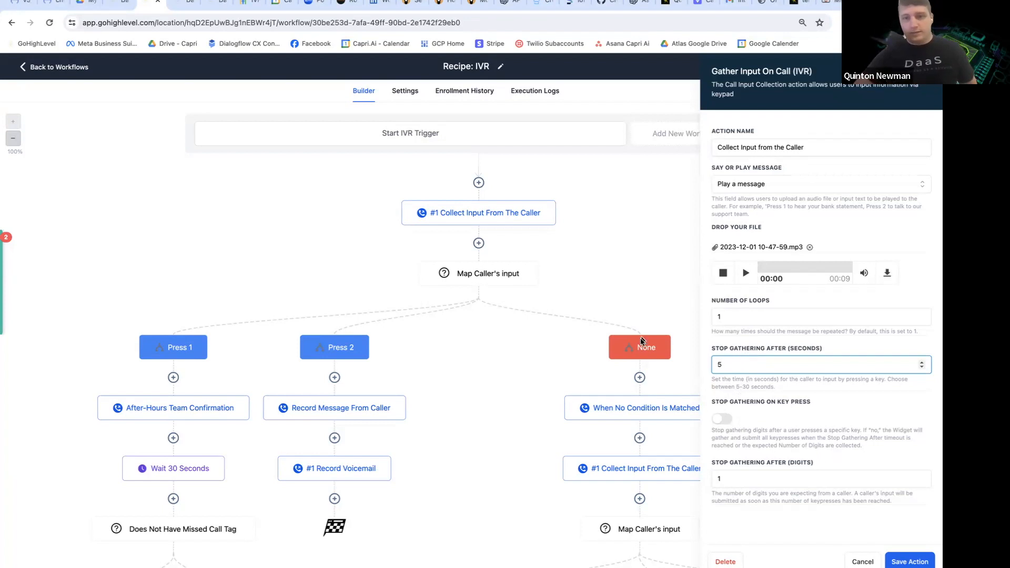
pyautogui.click(858, 562)
# - Review how the Map Caller's input condition assigns digits to its Press 1 and Press 2 branches, leaving it unsaved
pyautogui.click(494, 276)
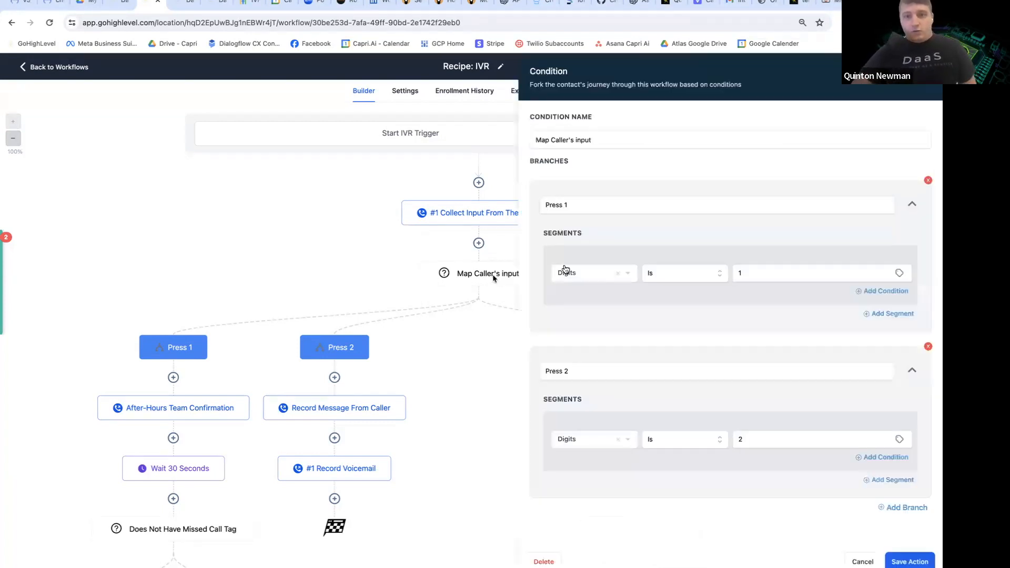
pyautogui.moveTo(595, 139); pyautogui.dragTo(540, 140)
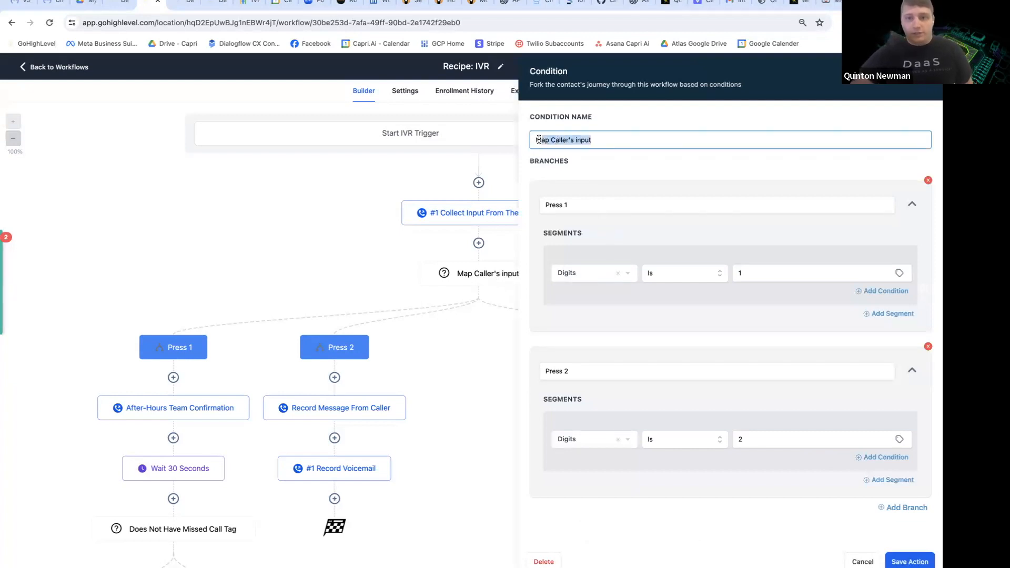
pyautogui.click(584, 205)
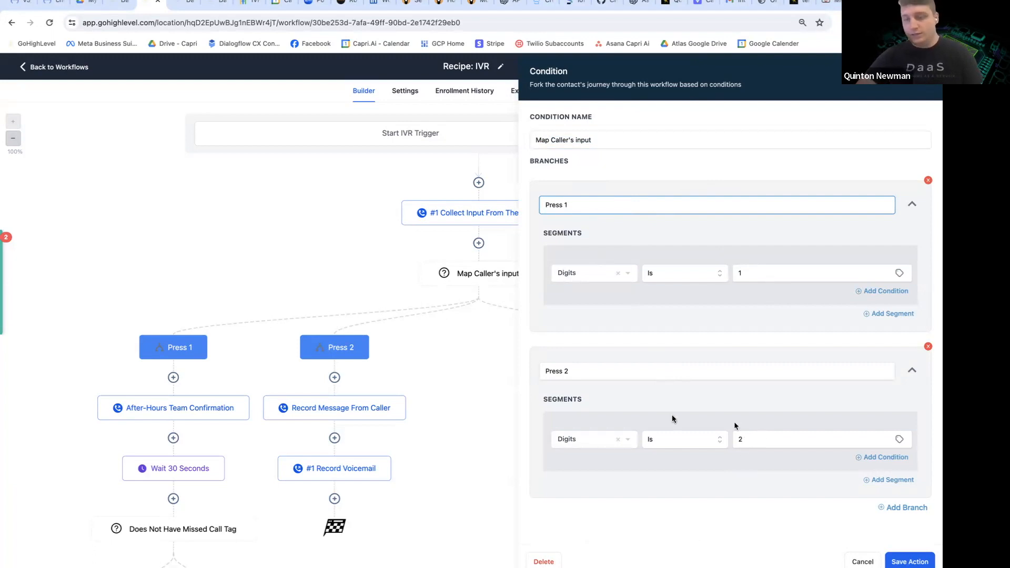
pyautogui.click(853, 562)
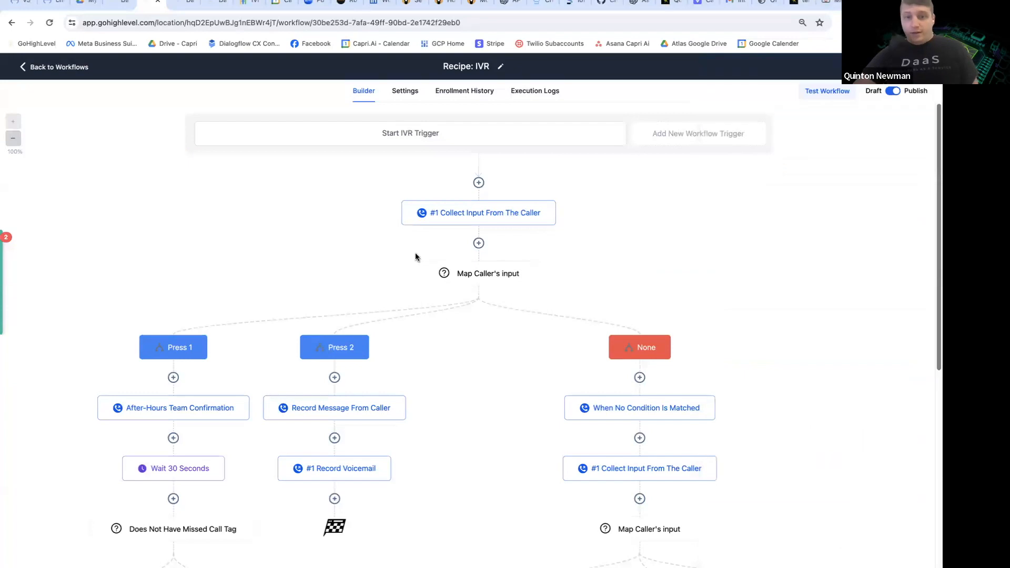
# - Examine the actions under the Press 1, Press 2 and None branches, including the repeated input collection under None
pyautogui.scroll(-1, 480, 289)
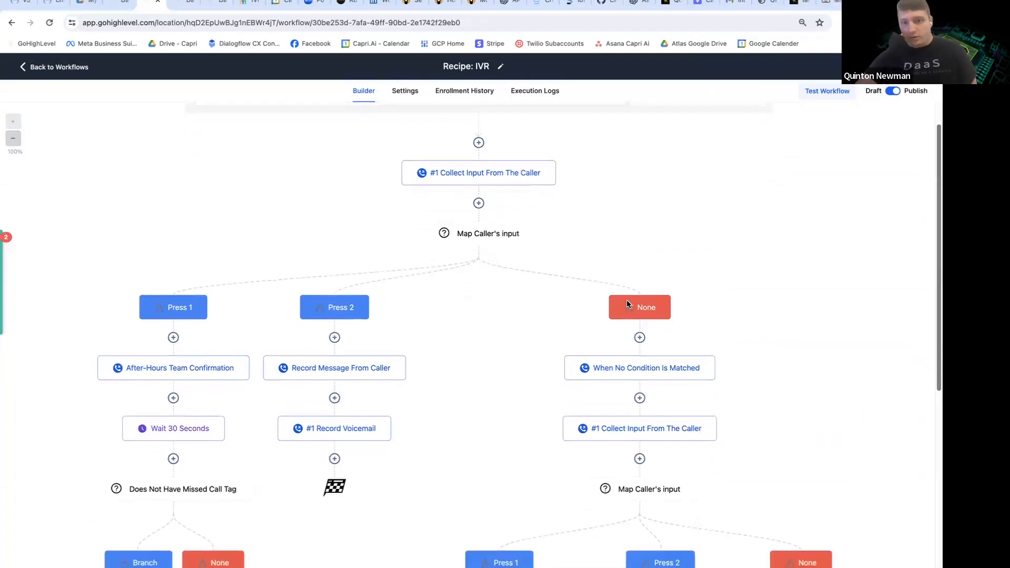
pyautogui.scroll(-1, 631, 300)
pyautogui.scroll(-2, 632, 308)
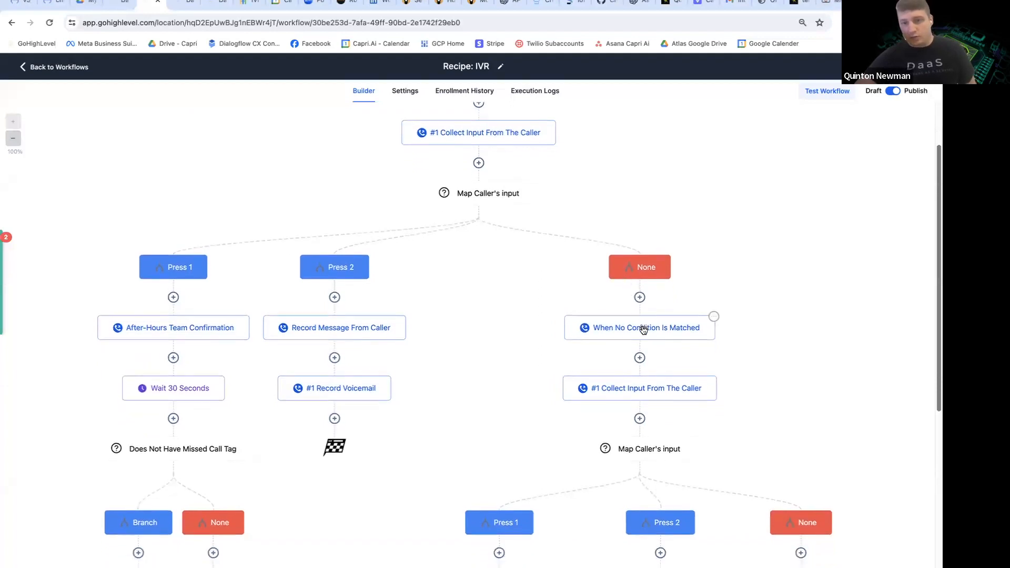
pyautogui.scroll(-5, 643, 329)
pyautogui.scroll(6, 640, 338)
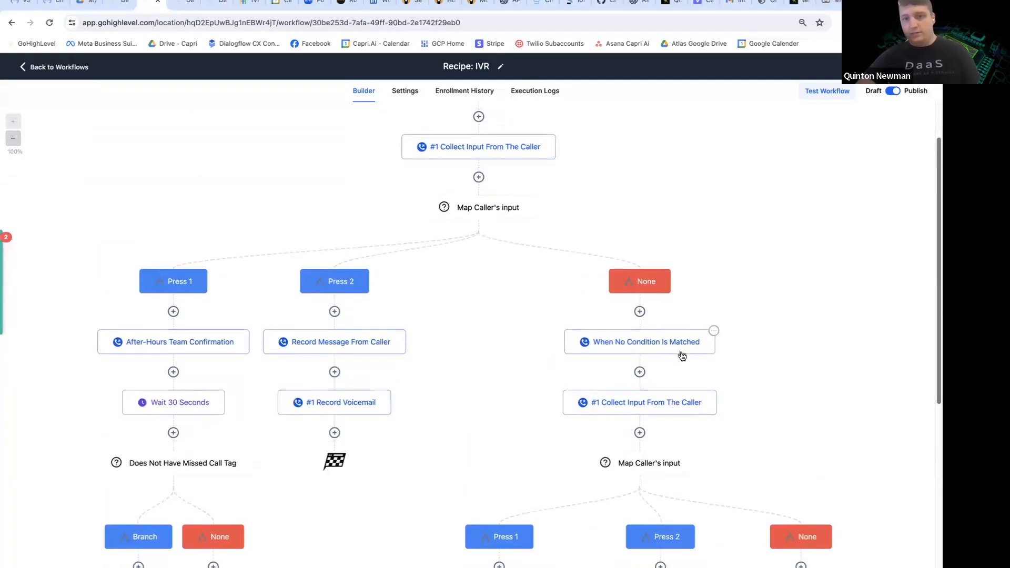
pyautogui.scroll(-7, 682, 356)
pyautogui.scroll(4, 548, 235)
pyautogui.scroll(2, 279, 282)
pyautogui.scroll(-6, 230, 281)
pyautogui.scroll(1, 444, 299)
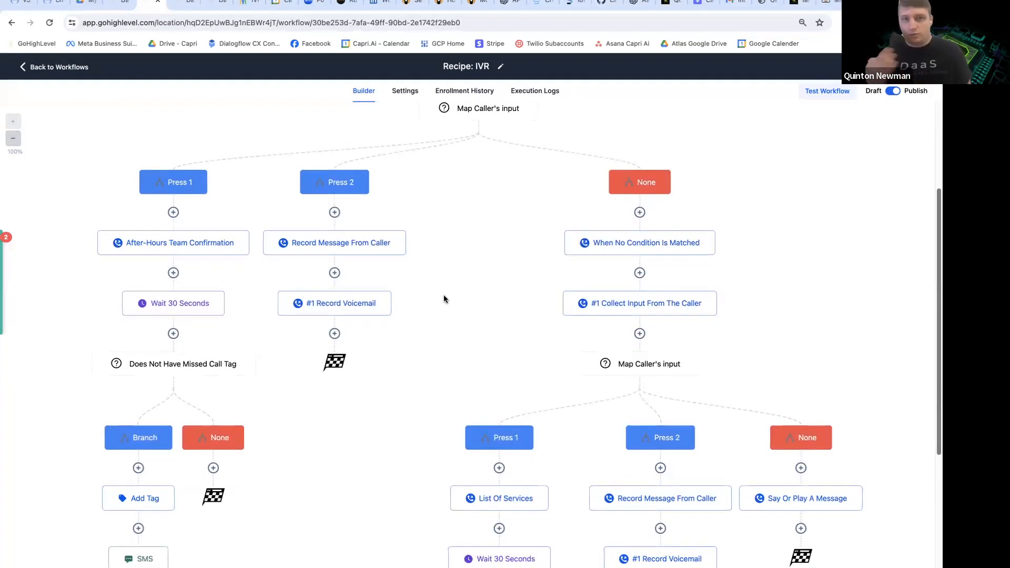
# - Review the After-Hours Team Confirmation message under Press 1 and the Record Message From Caller prompt under Press 2
pyautogui.click(175, 243)
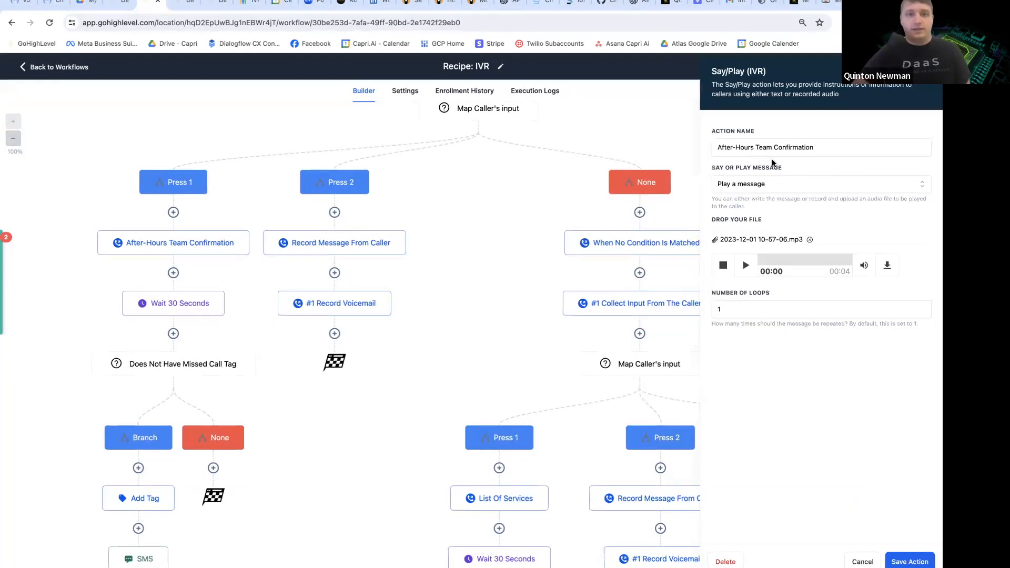
pyautogui.click(360, 247)
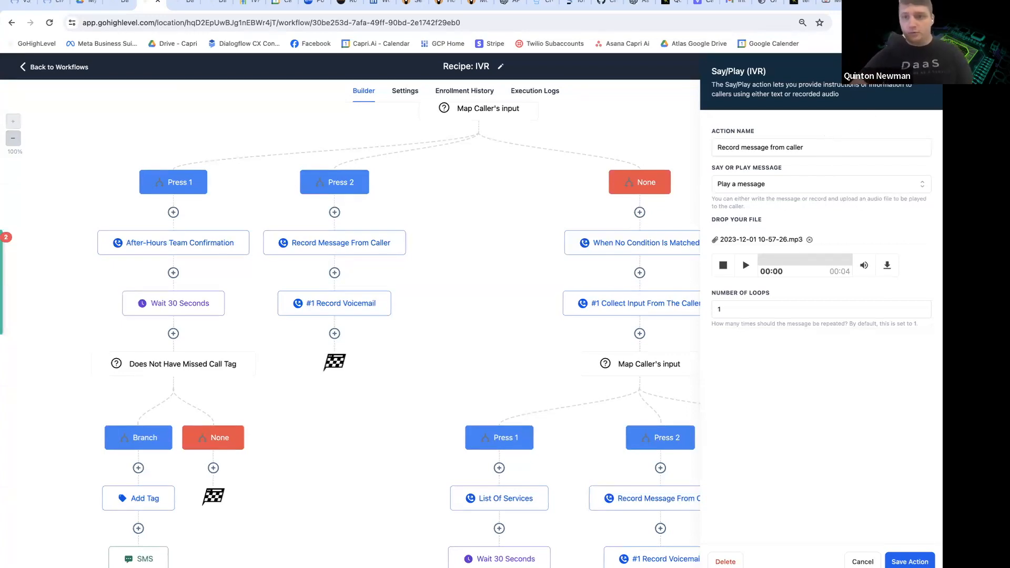
pyautogui.press('Escape')
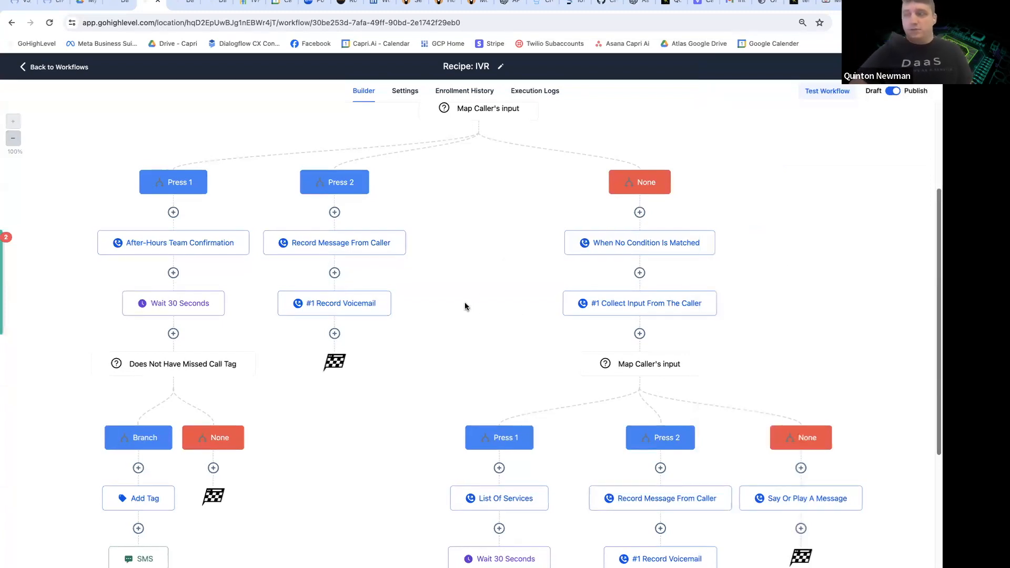
# - Review the Wait 30 Seconds delay and the Does Not Have Missed Call Tag condition in the first Press 1 branch
pyautogui.scroll(-1, 465, 306)
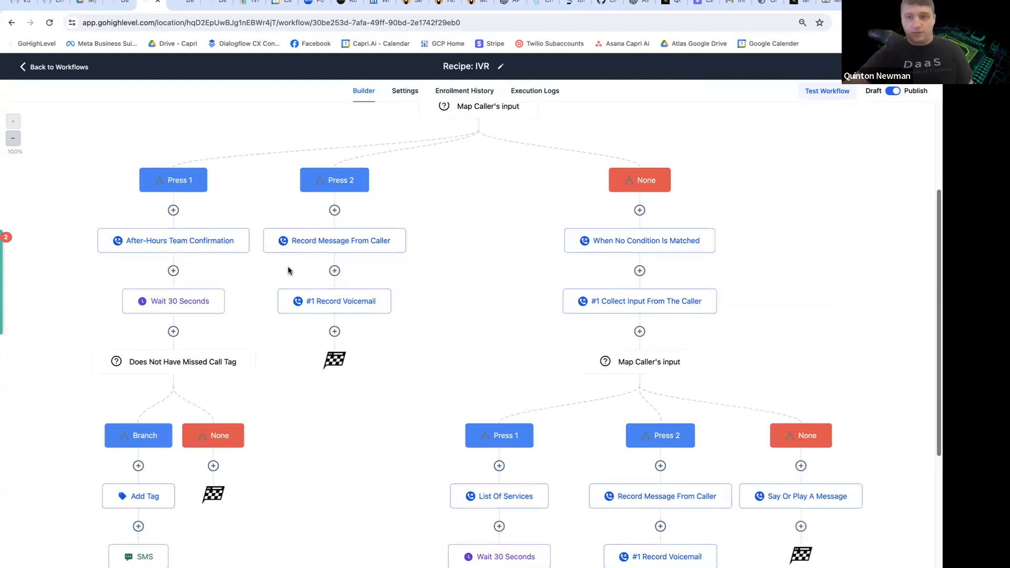
pyautogui.scroll(-1, 289, 269)
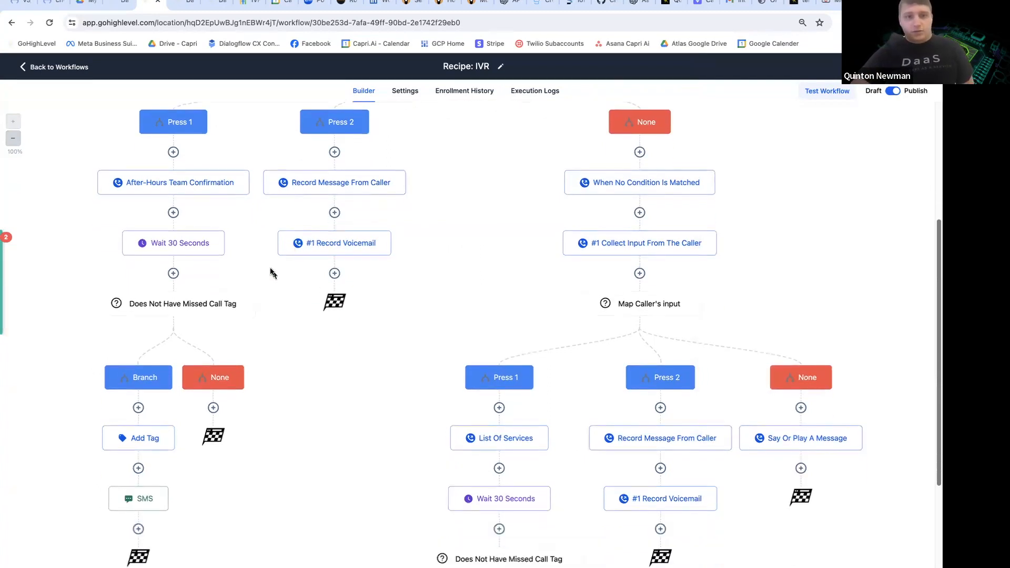
pyautogui.scroll(-1, 205, 248)
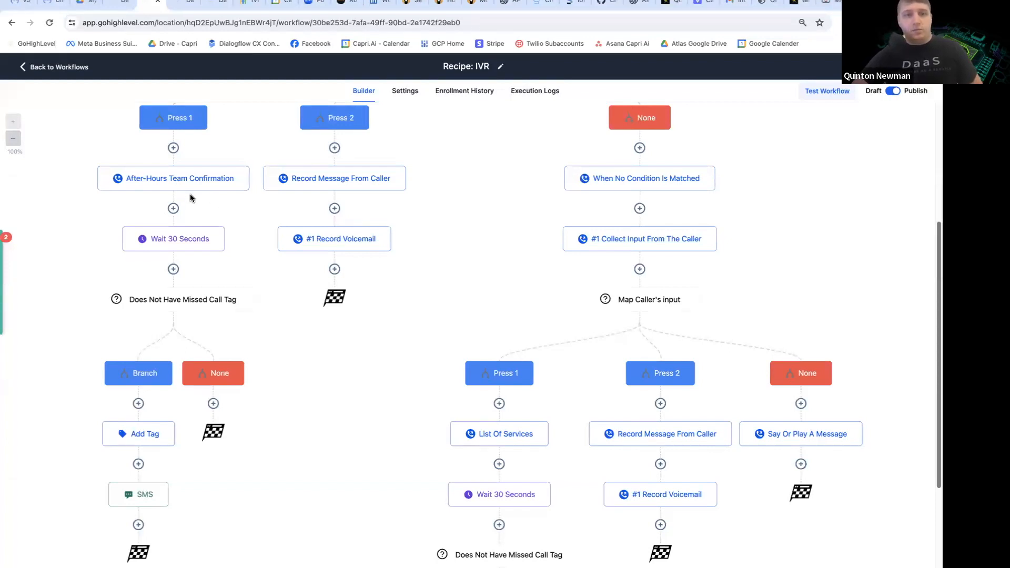
pyautogui.click(182, 239)
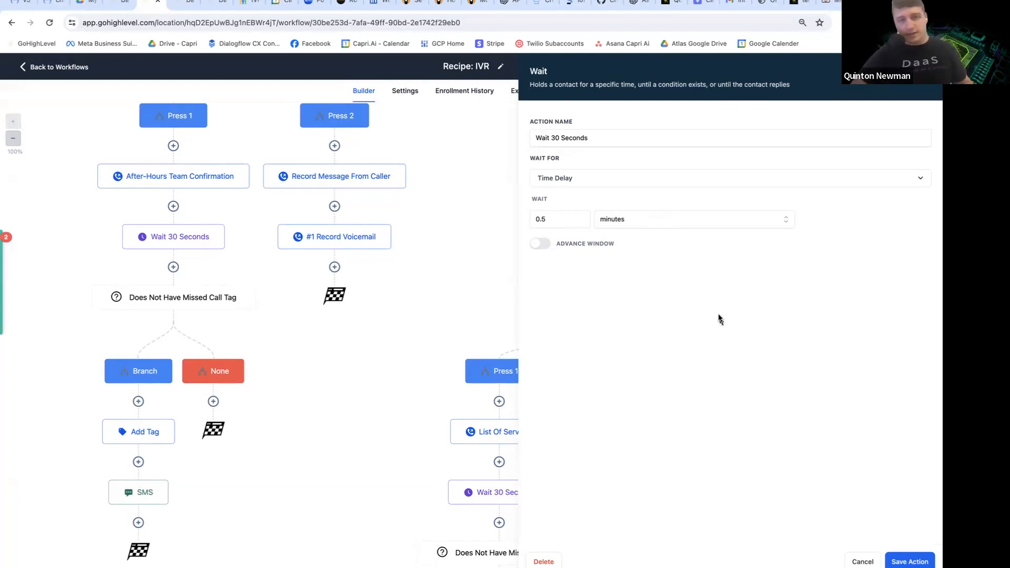
pyautogui.click(856, 562)
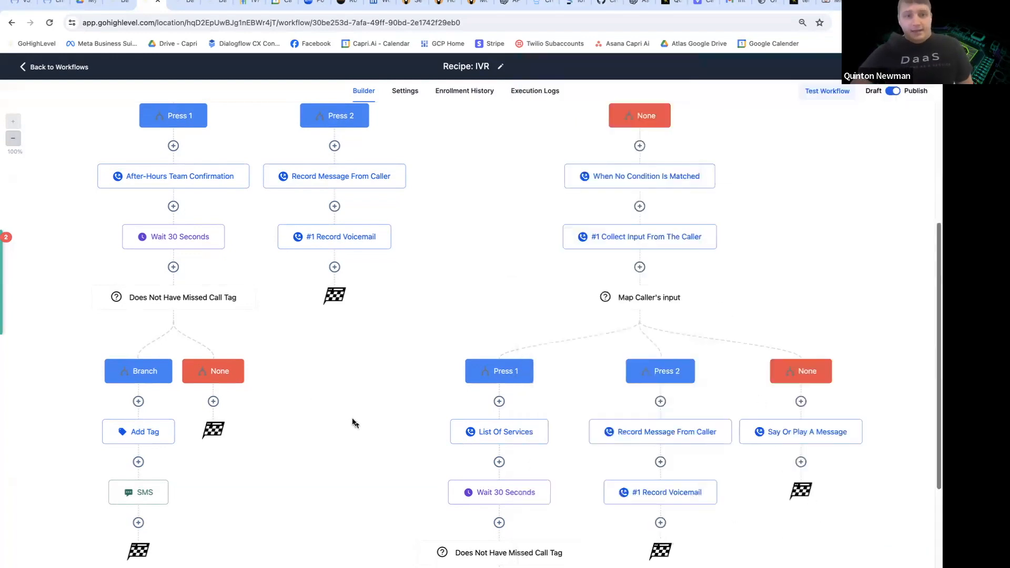
pyautogui.click(216, 305)
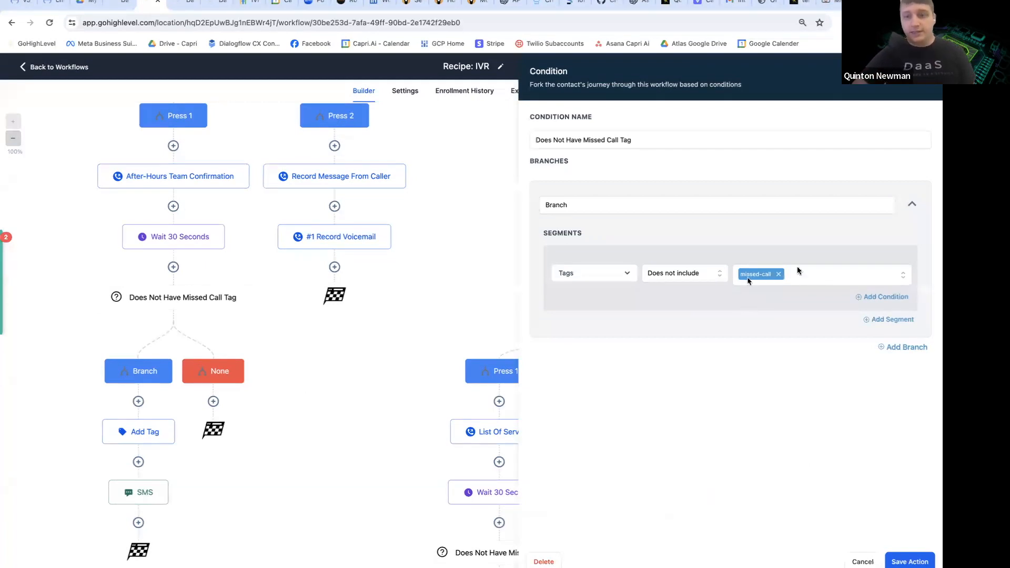
# - Review the tag assigned by the Add Tag action and read the SMS message text in the first Press 1 branch
pyautogui.click(140, 439)
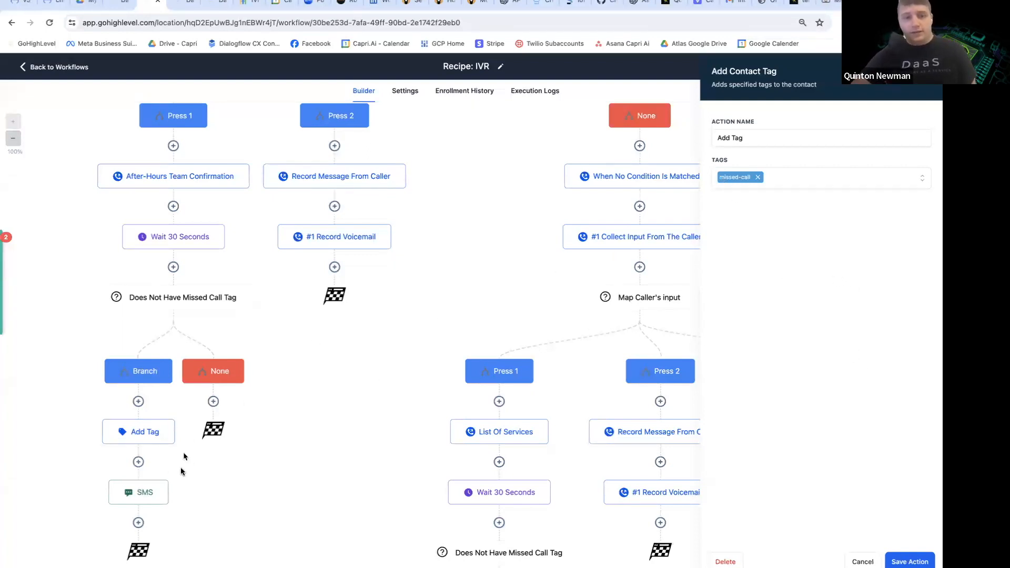
pyautogui.click(142, 493)
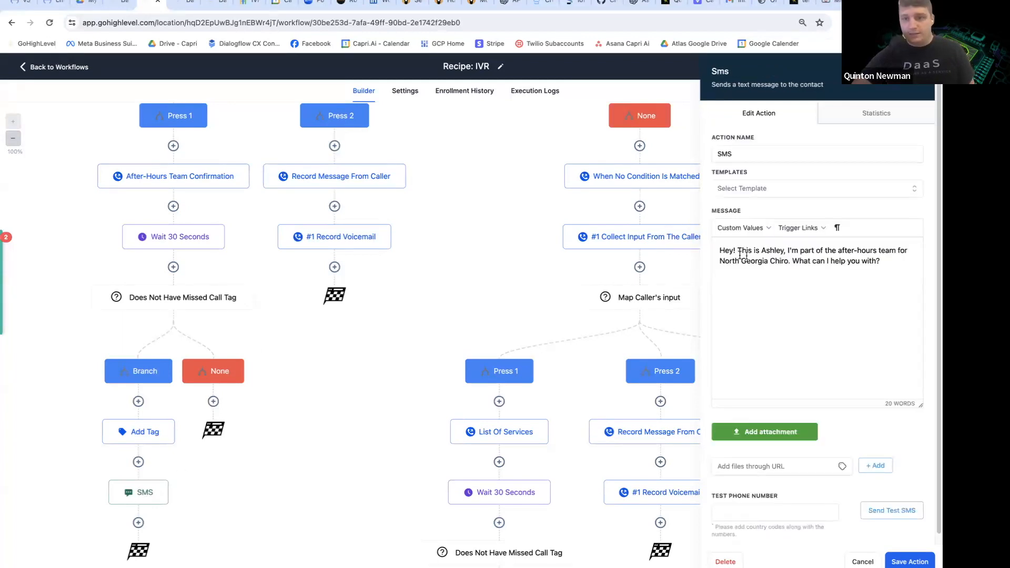
pyautogui.moveTo(731, 250); pyautogui.dragTo(826, 260)
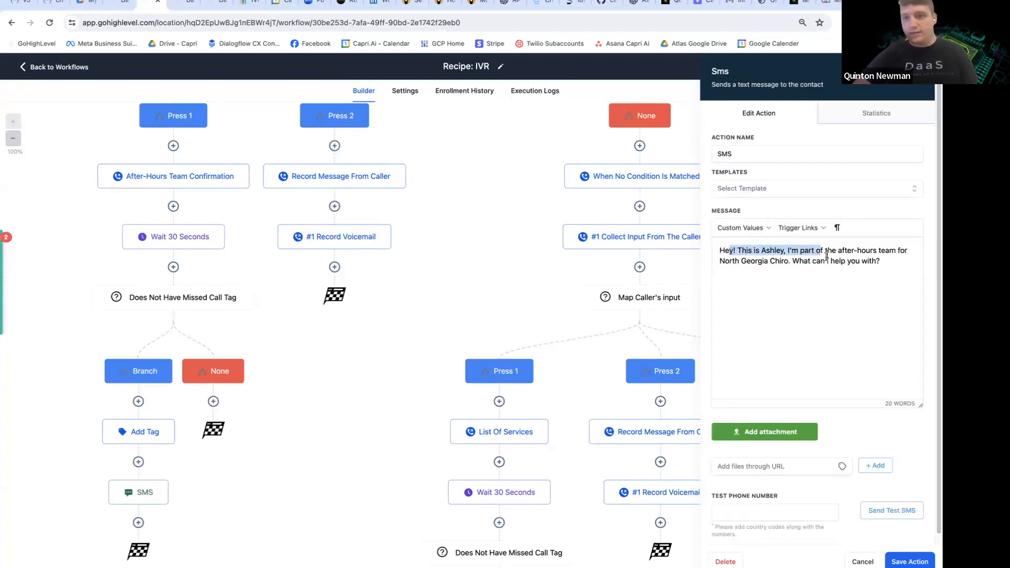
pyautogui.click(826, 255)
pyautogui.moveTo(824, 261); pyautogui.dragTo(879, 261)
pyautogui.click(825, 279)
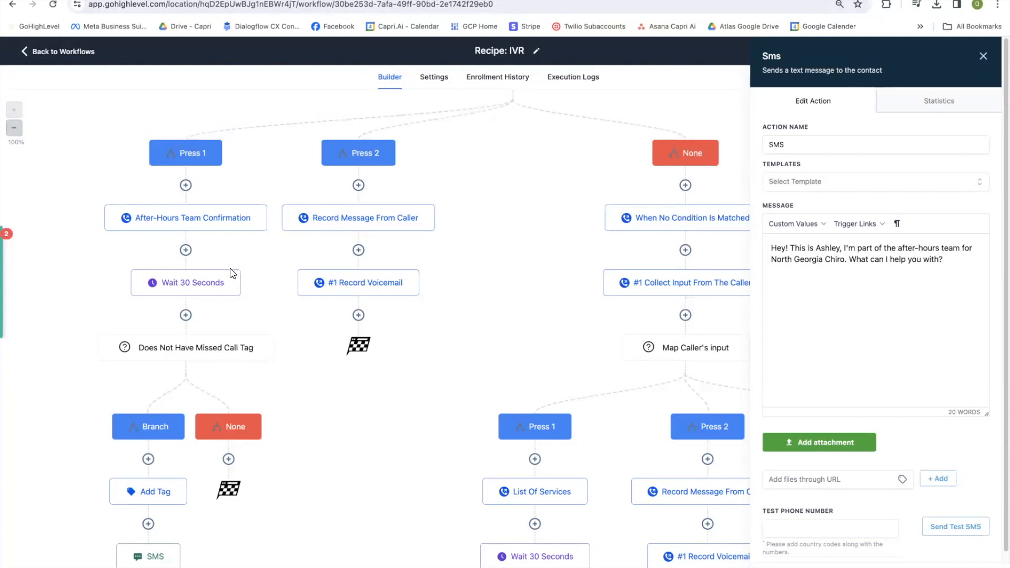
# - Delete the Wait 30 Seconds step and all actions below it in the first Press 1 branch
pyautogui.scroll(-1, 229, 265)
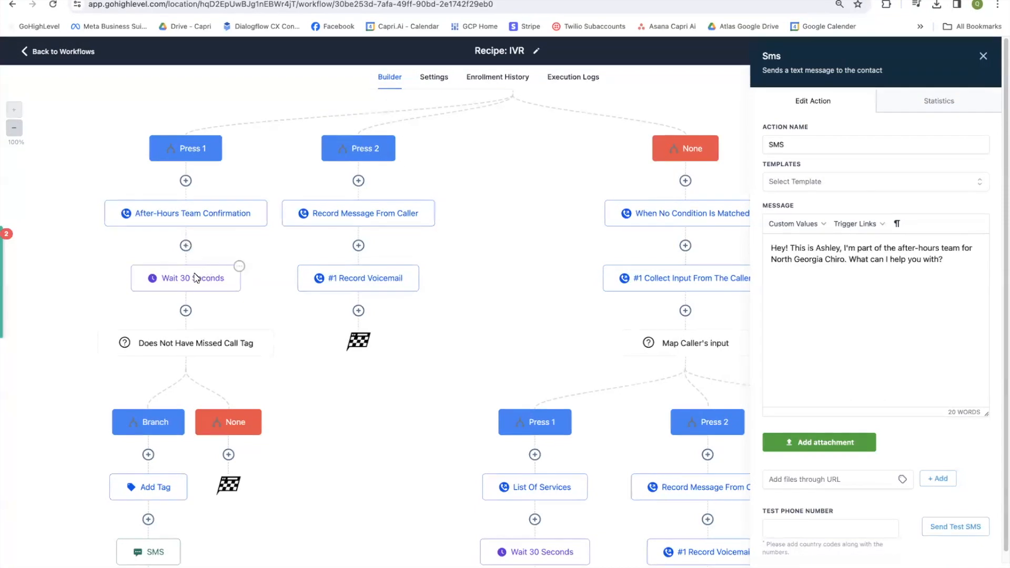
pyautogui.click(240, 266)
pyautogui.click(275, 355)
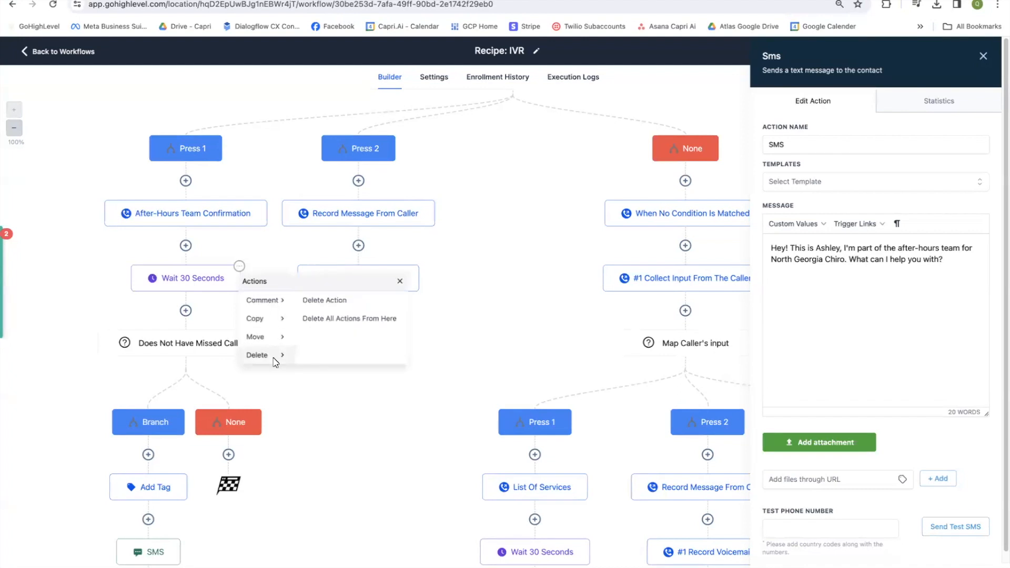
pyautogui.click(338, 319)
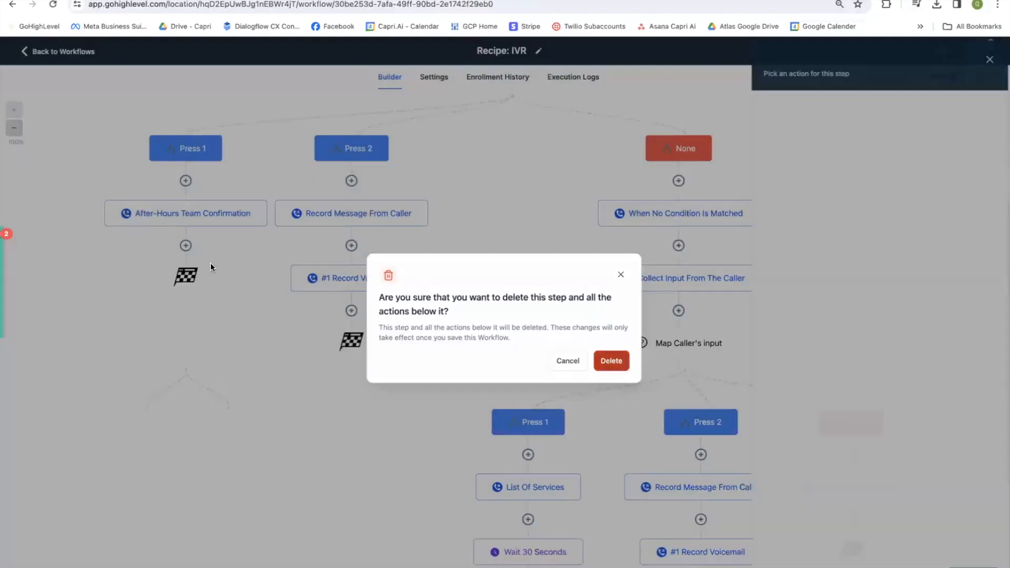
pyautogui.click(611, 360)
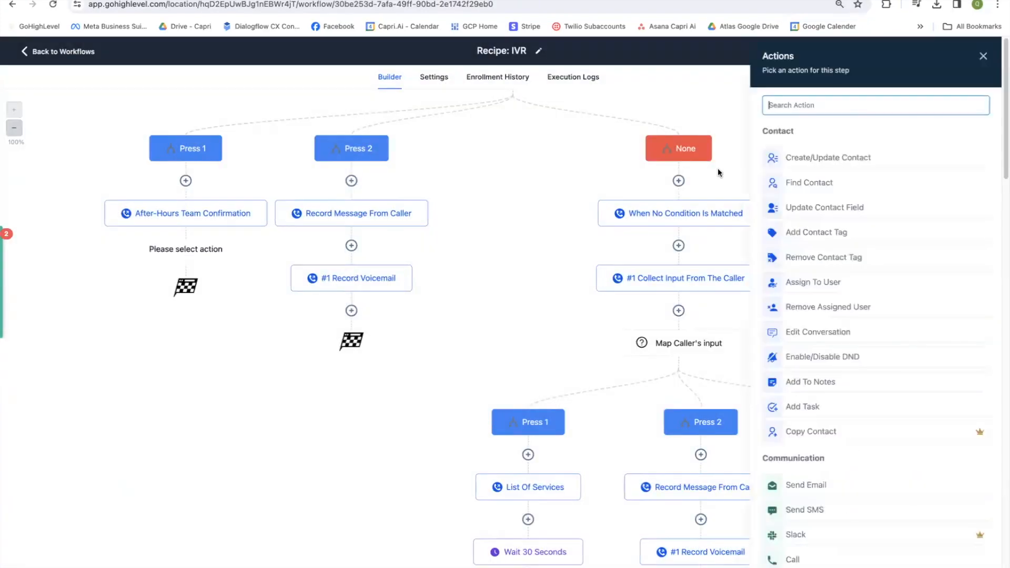
# - Add an Add To Workflow action after After-Hours Team Confirmation in the first Press 1 branch
pyautogui.write('wor')
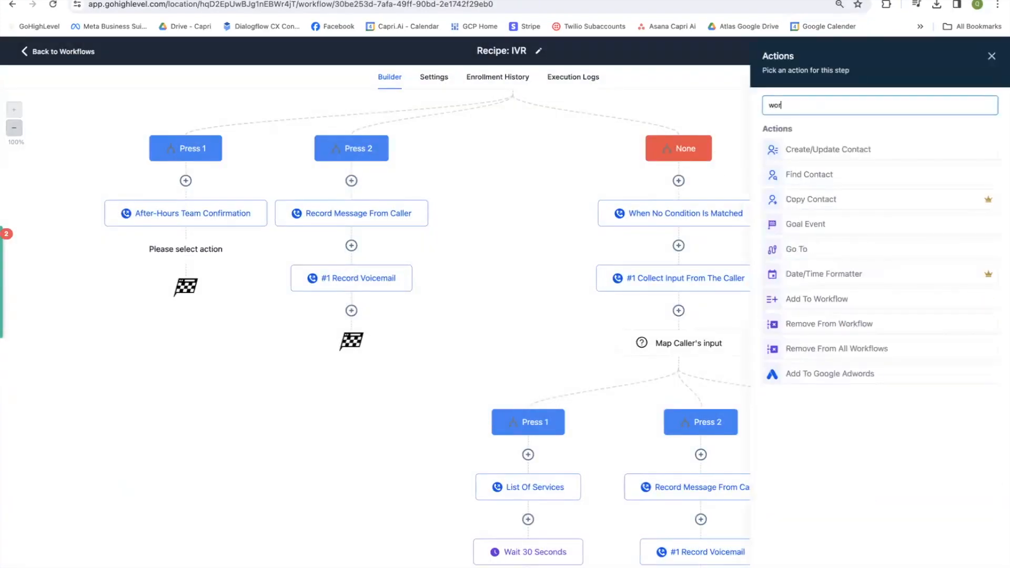
pyautogui.write('k')
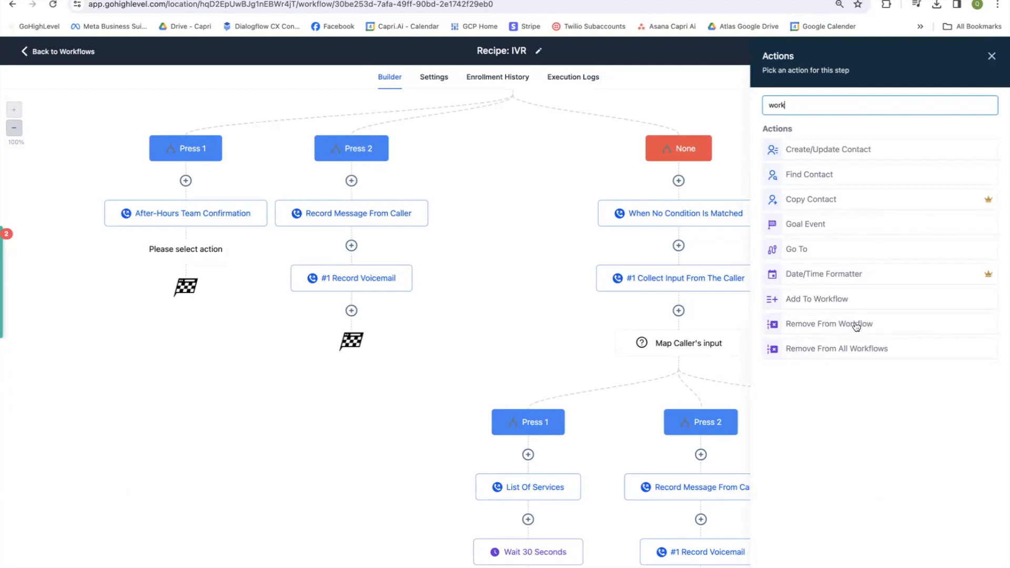
pyautogui.click(835, 301)
pyautogui.click(795, 174)
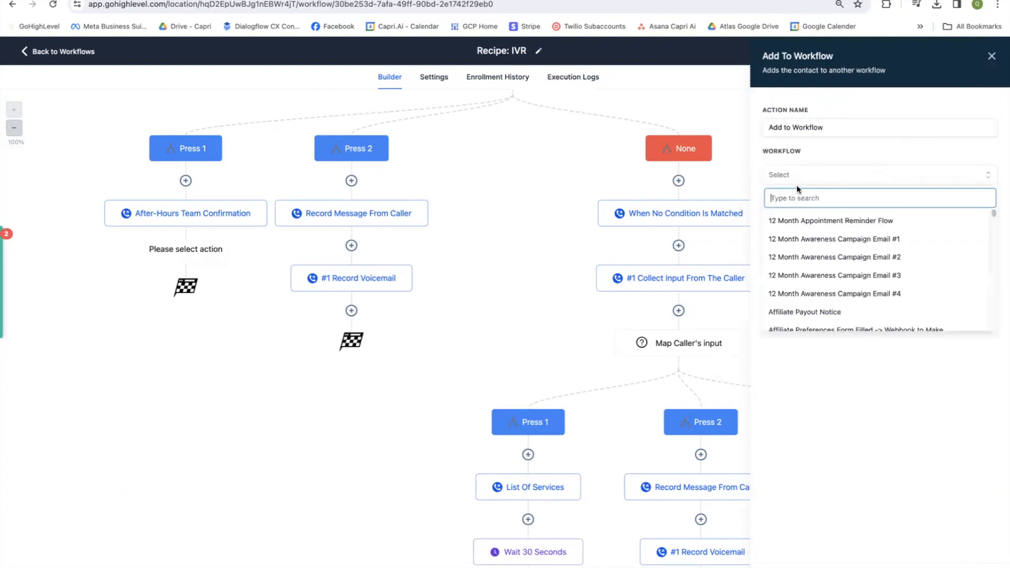
# - Review the Wait, Add Tag and SMS actions in the IVR Follow-Up workflow
pyautogui.click(485, 2)
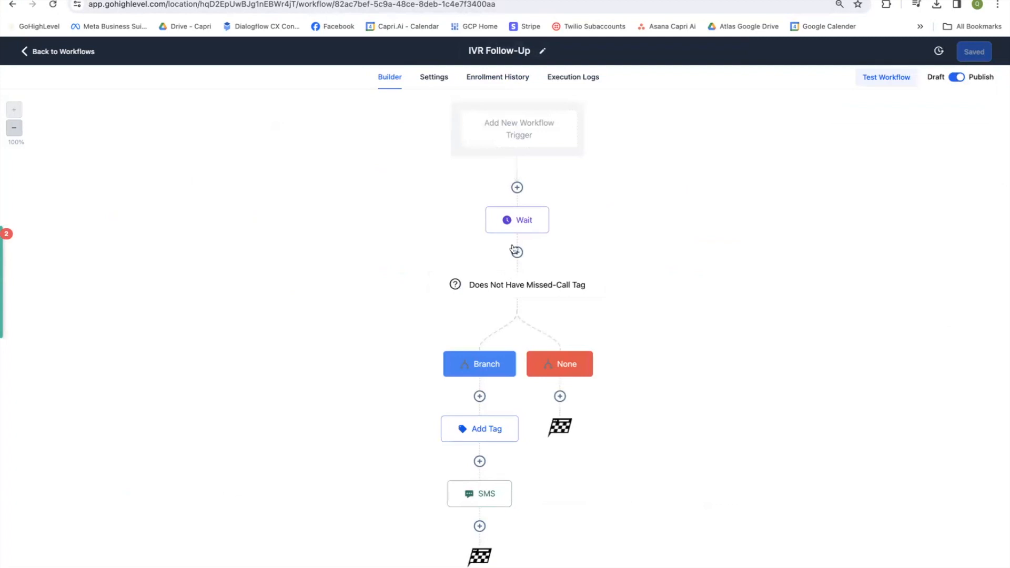
pyautogui.click(513, 227)
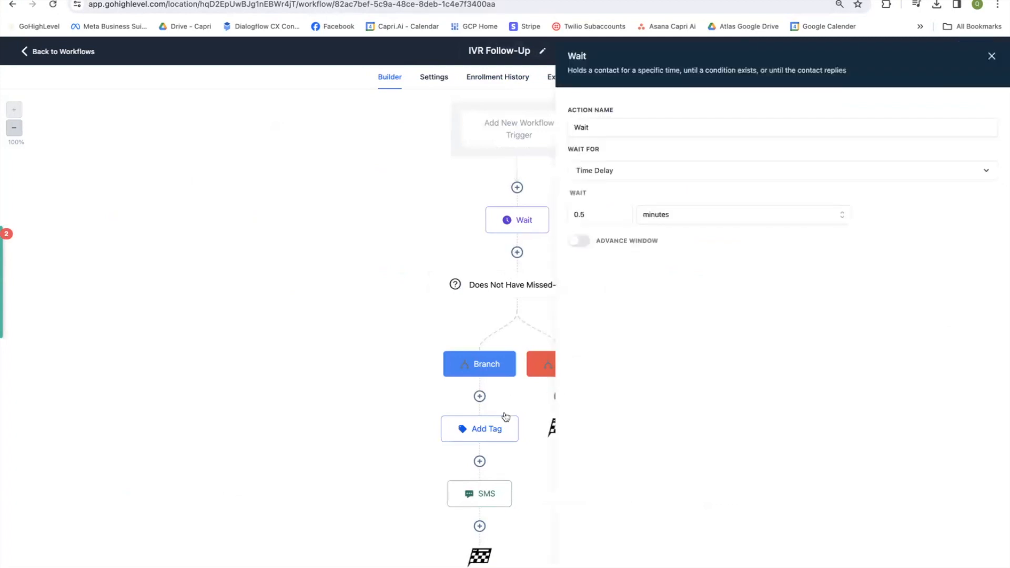
pyautogui.click(489, 436)
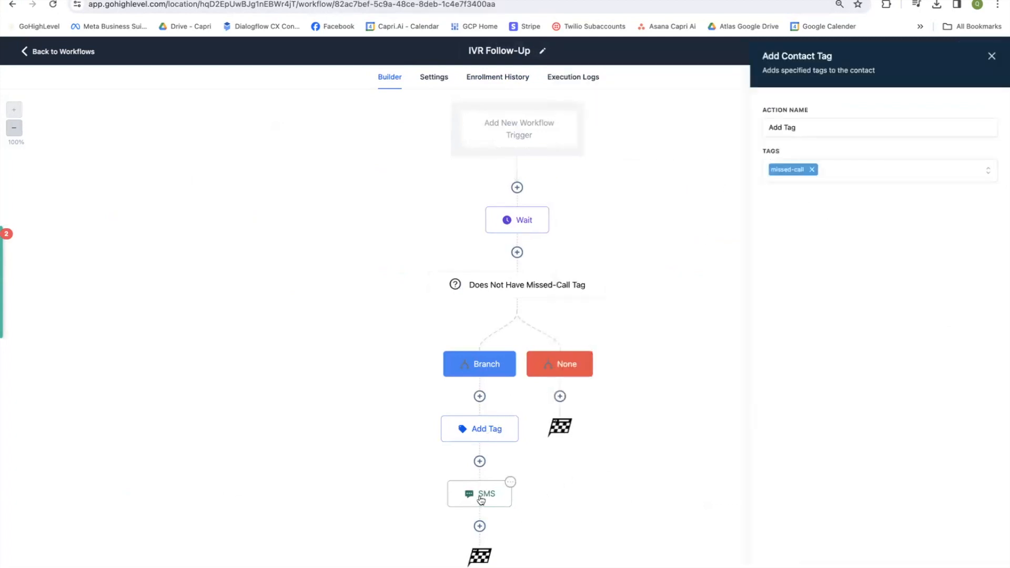
pyautogui.click(481, 501)
pyautogui.click(858, 269)
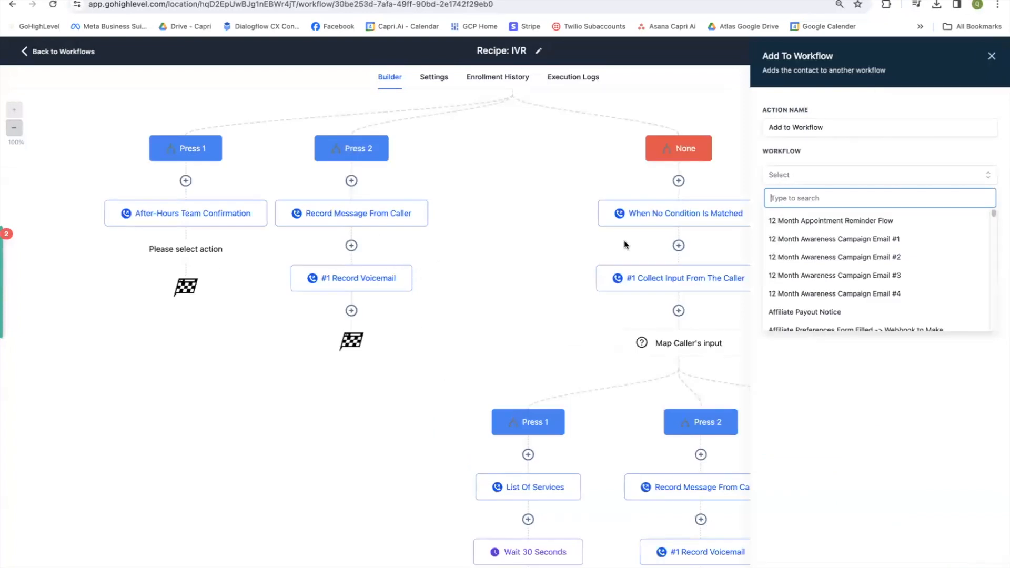
# - Choose the IVR Follow-Up workflow as the destination of the Add To Workflow action in the IVR recipe
pyautogui.write('ivr')
pyautogui.click(818, 223)
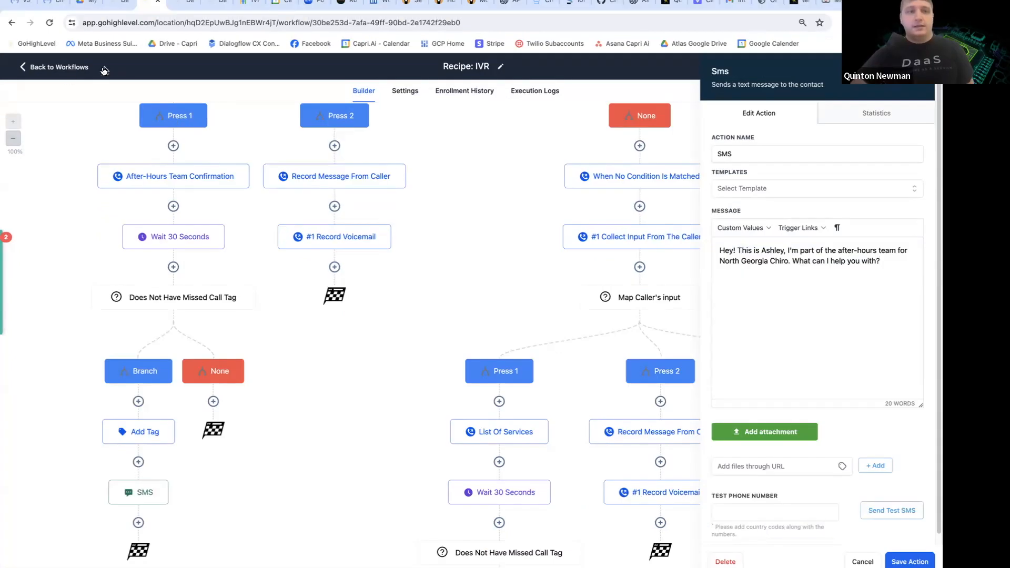
# - Review the Customer Replied trigger's filters and the Webhook's URL and agent value in the V3 Missed-Call workflow
pyautogui.click(189, 2)
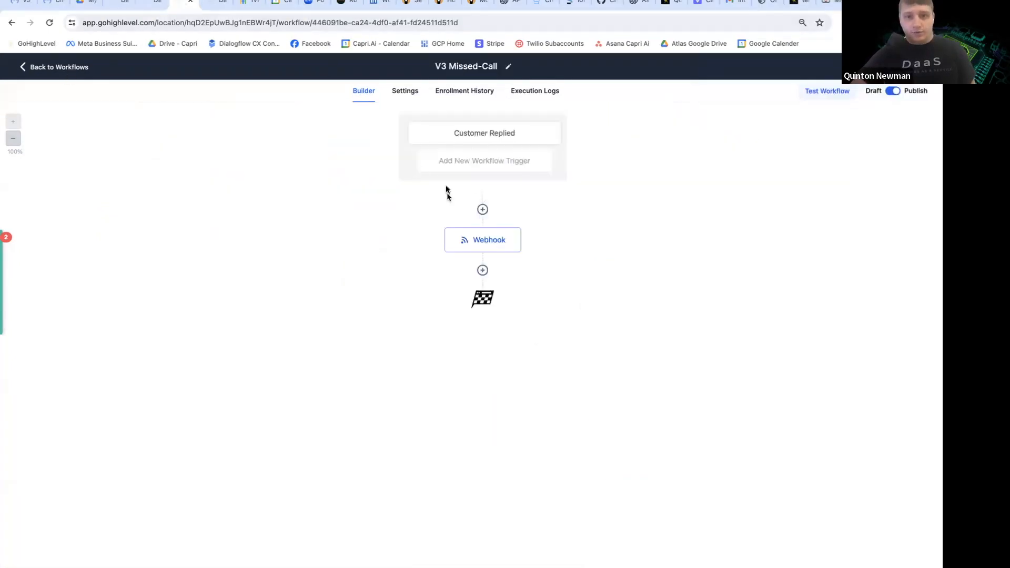
pyautogui.click(461, 141)
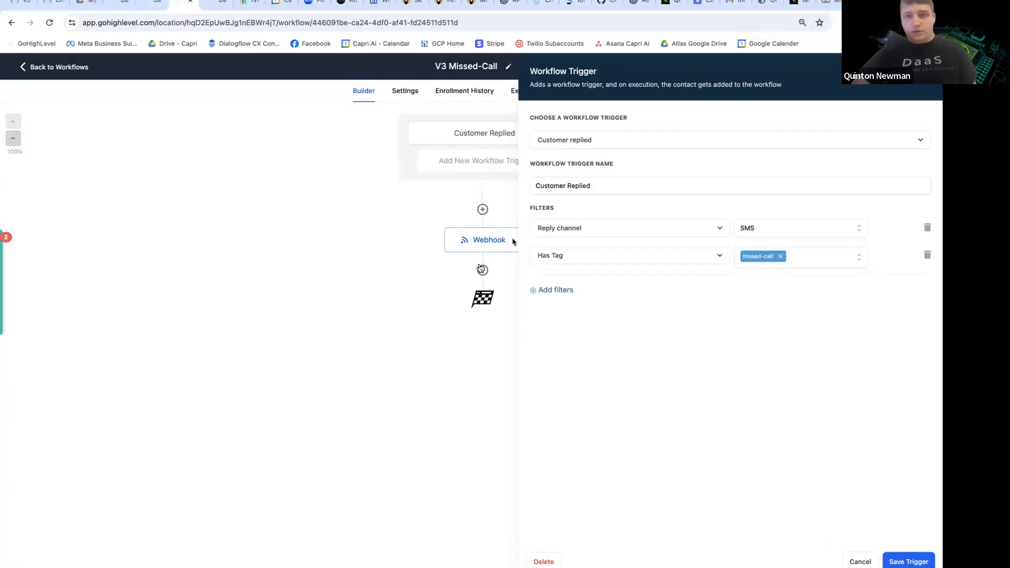
pyautogui.click(476, 244)
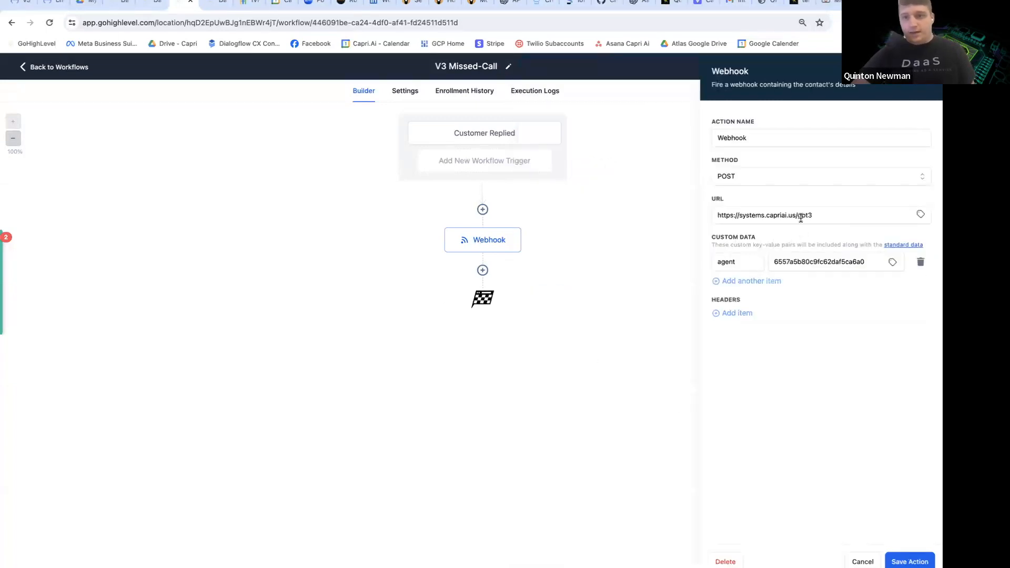
pyautogui.moveTo(816, 214); pyautogui.dragTo(718, 212)
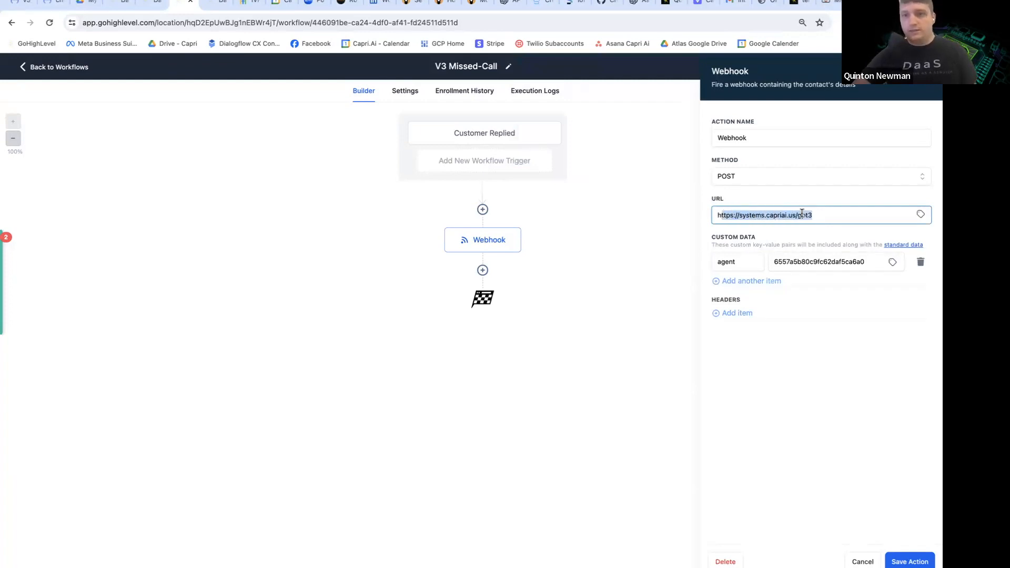
pyautogui.click(797, 259)
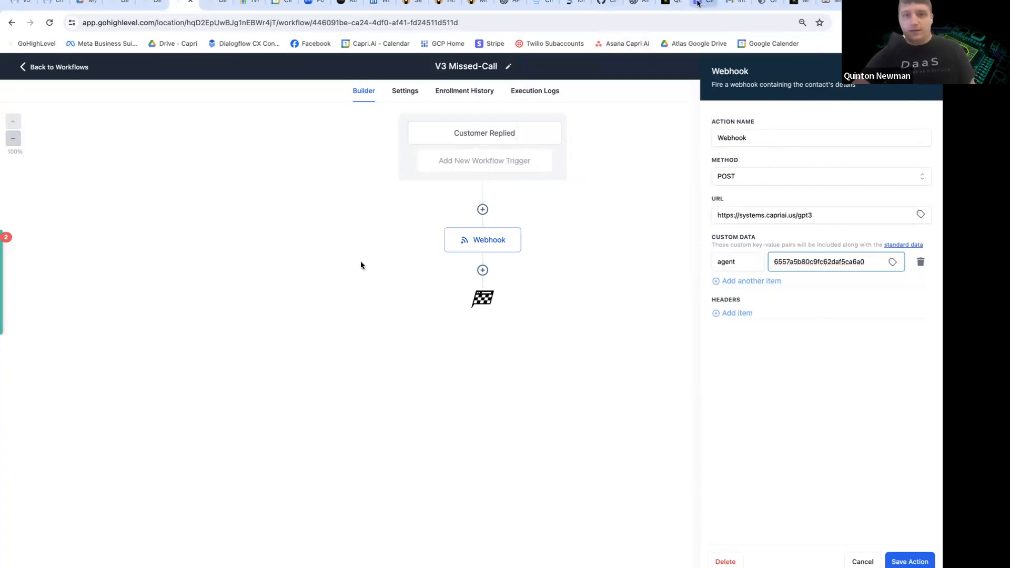
# - Switch to Capri AI and review the North Georgia Chiropractic agent's prompt and actions
pyautogui.click(698, 5)
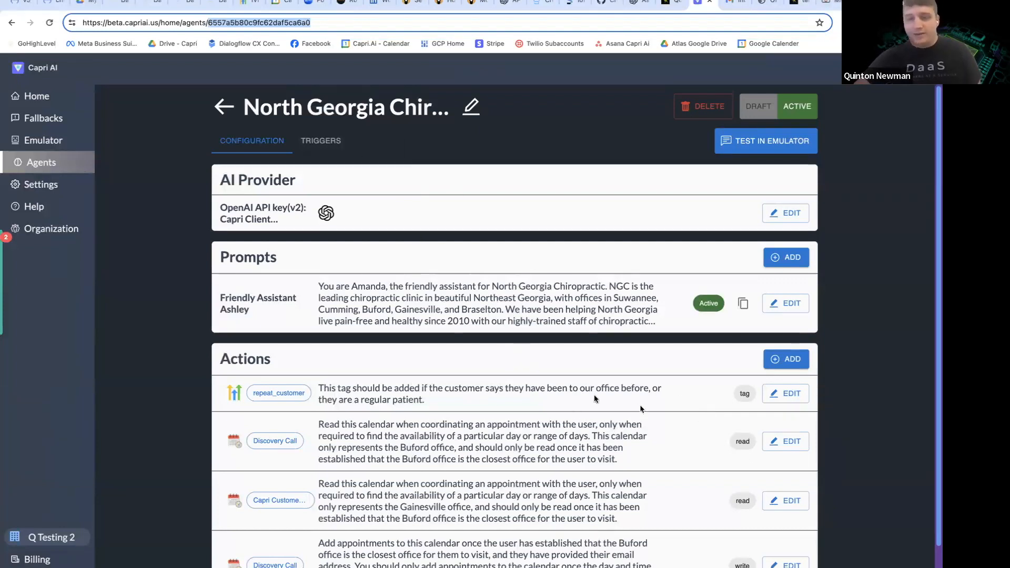
pyautogui.scroll(-1, 484, 400)
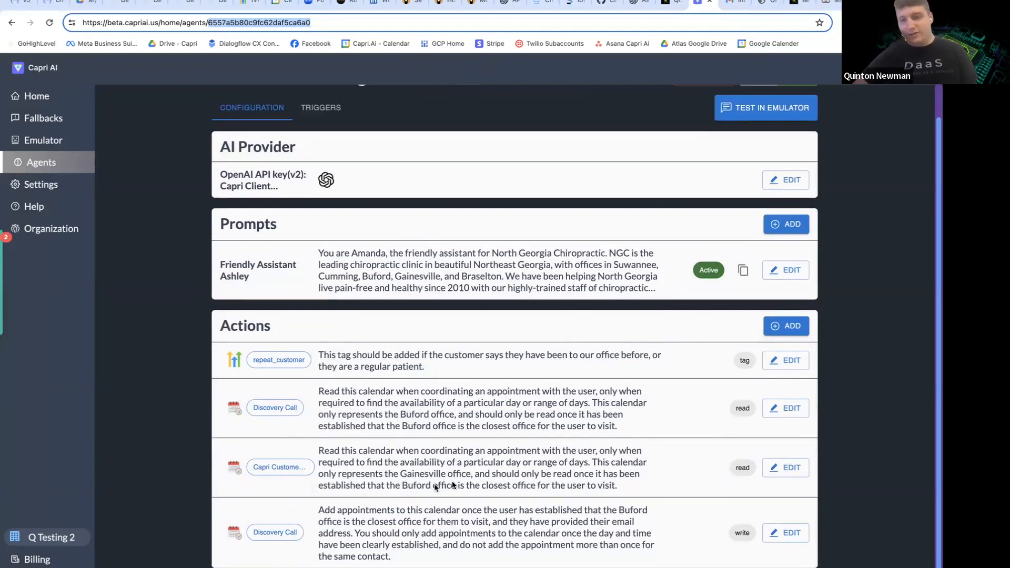
pyautogui.scroll(1, 449, 447)
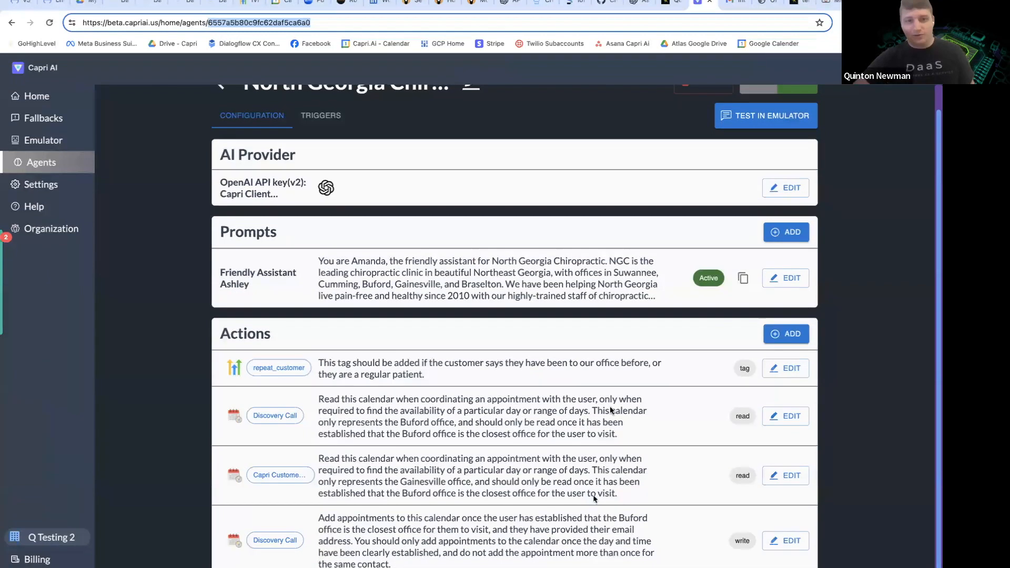
pyautogui.scroll(1, 490, 343)
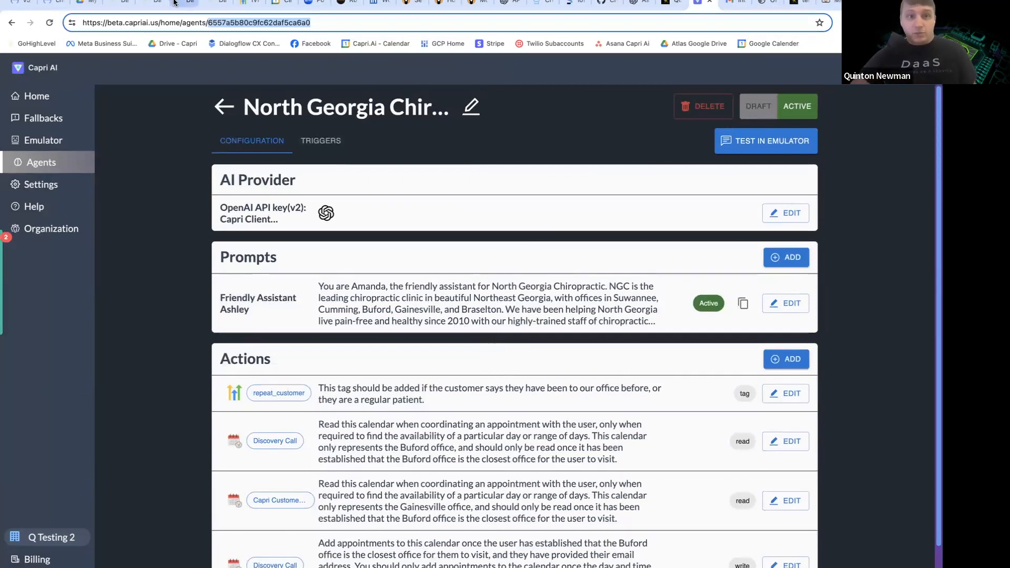
# - Return to the V3 Missed-Call workflow and add an If / Else action between the trigger and the Webhook
pyautogui.click(149, 6)
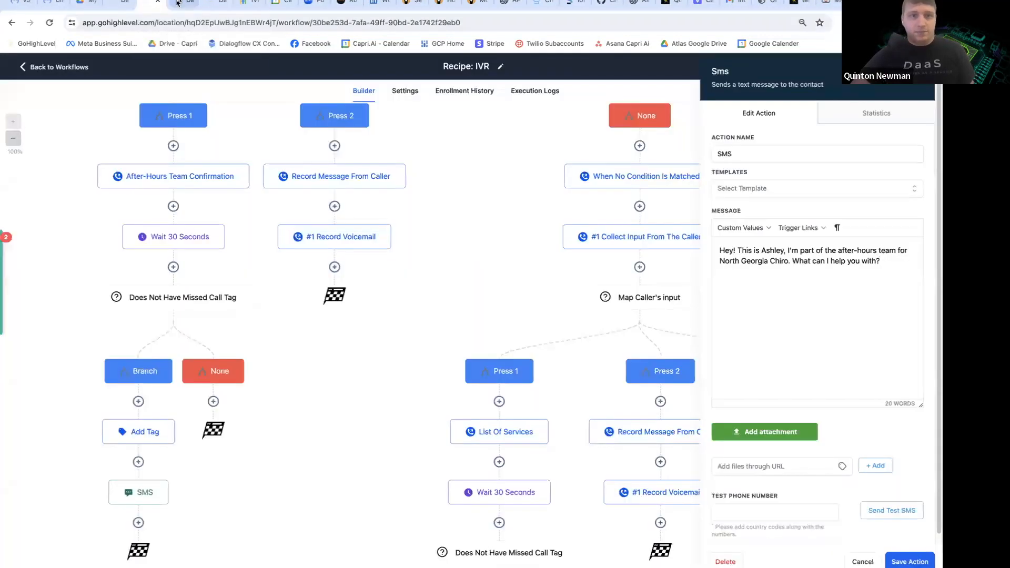
pyautogui.click(180, 5)
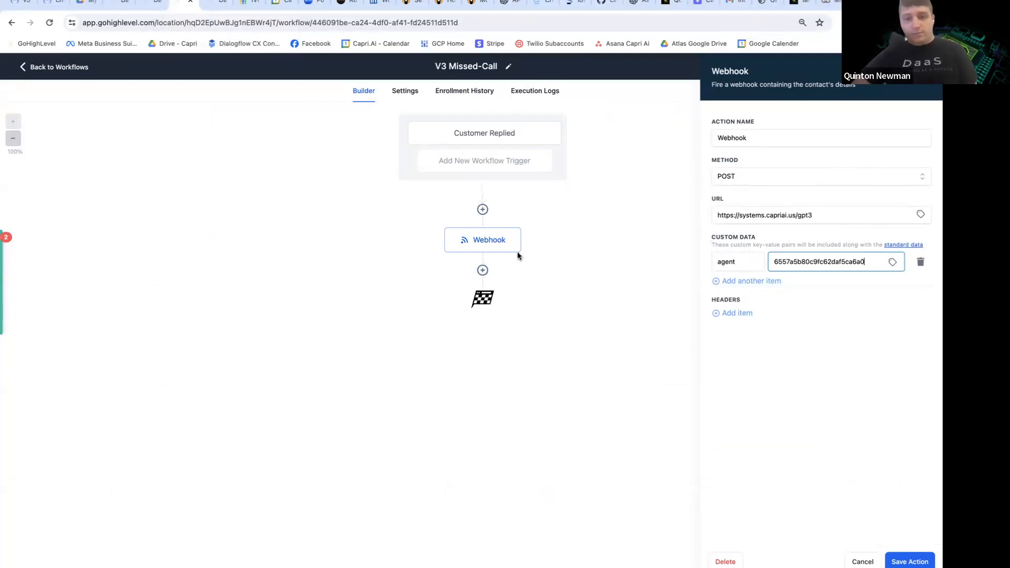
pyautogui.click(563, 228)
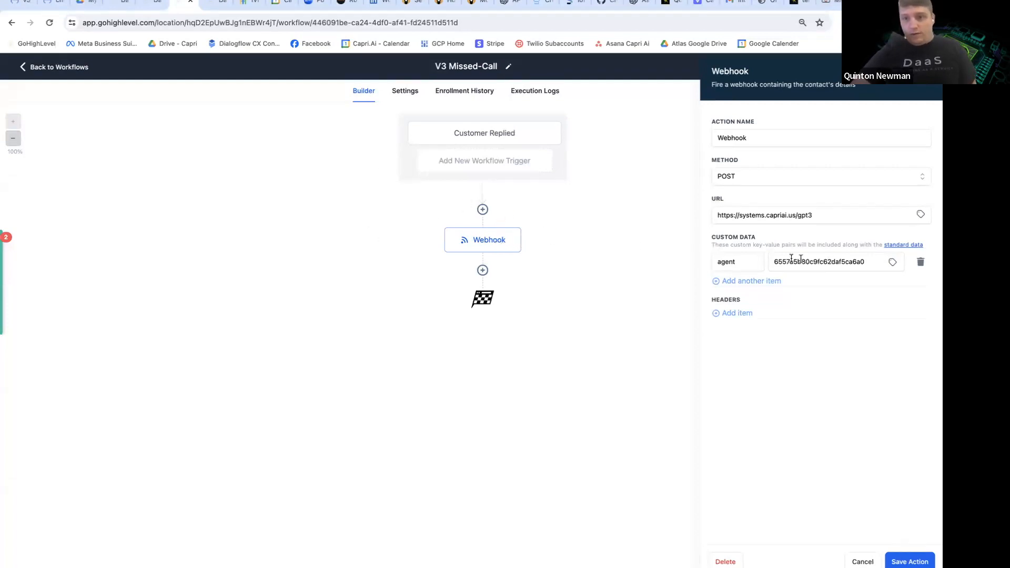
pyautogui.click(520, 228)
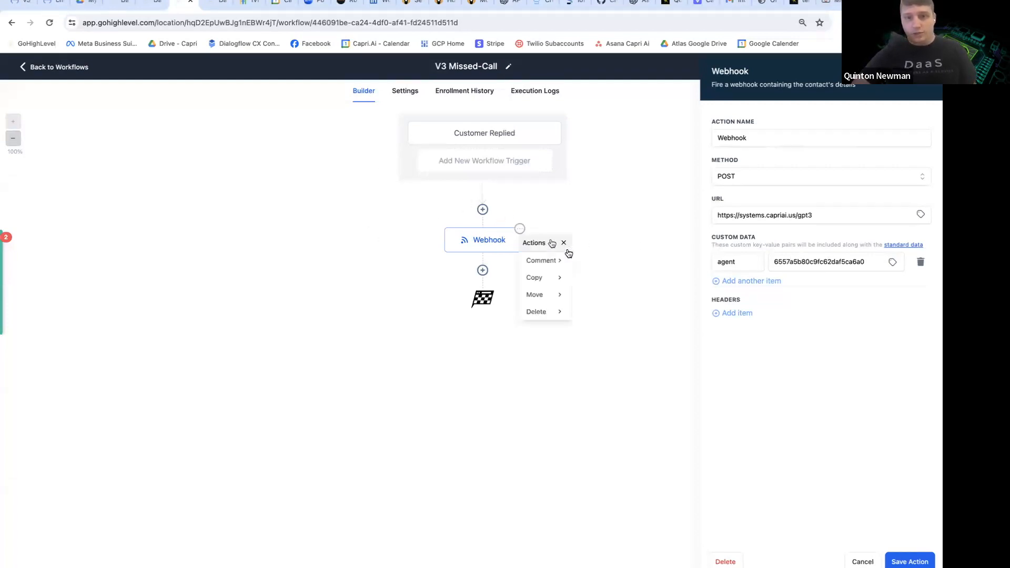
pyautogui.click(482, 210)
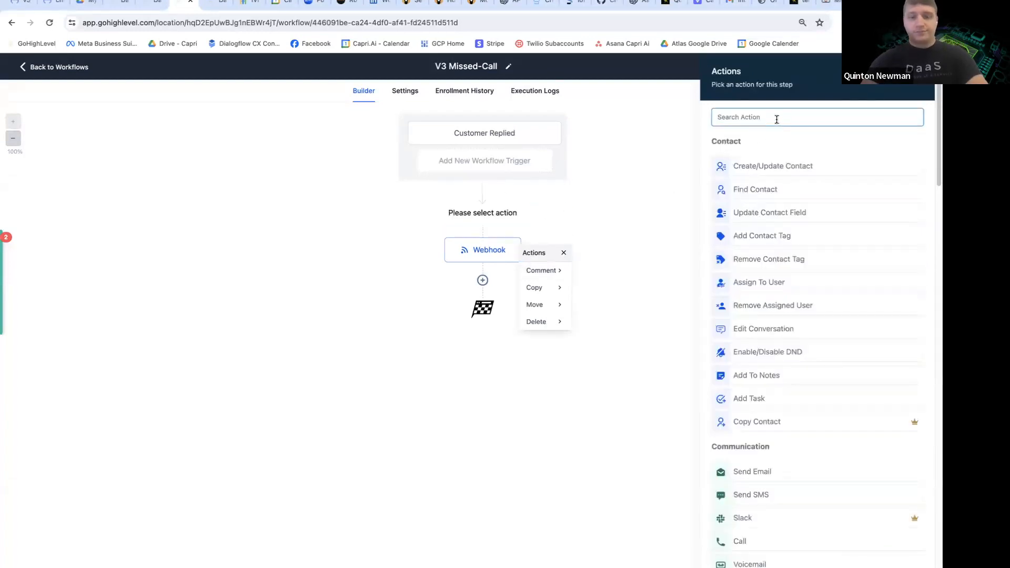
pyautogui.write('if')
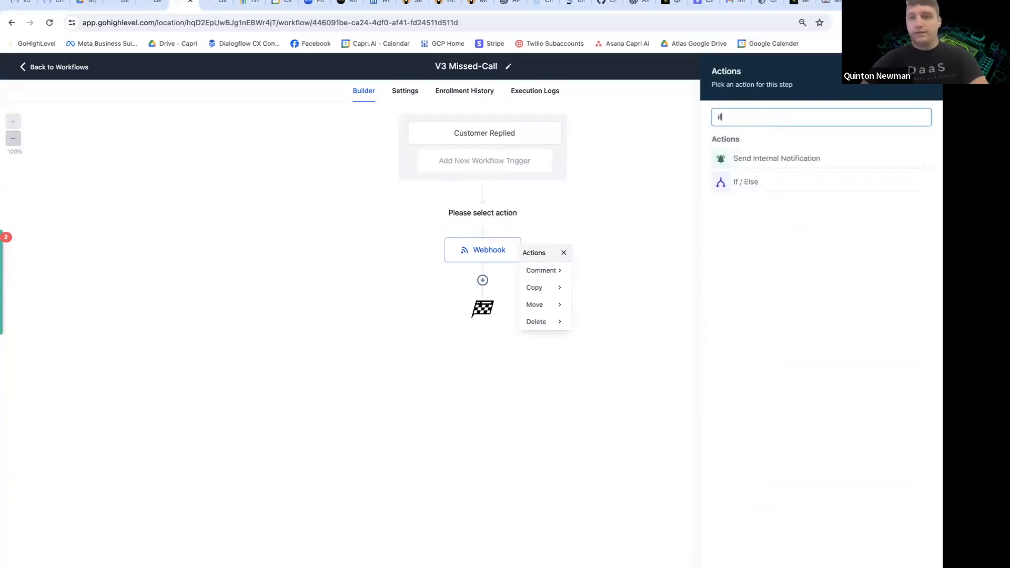
pyautogui.click(751, 184)
# - Name the first branch "Branch - Sales" and set its condition to Tags Includes sales
pyautogui.click(579, 206)
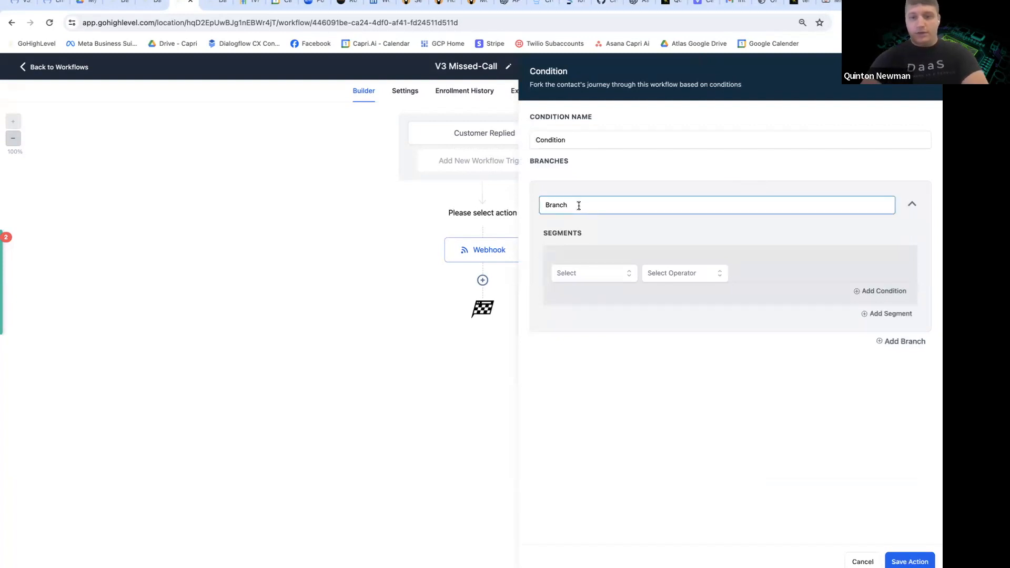
pyautogui.write('- Sales')
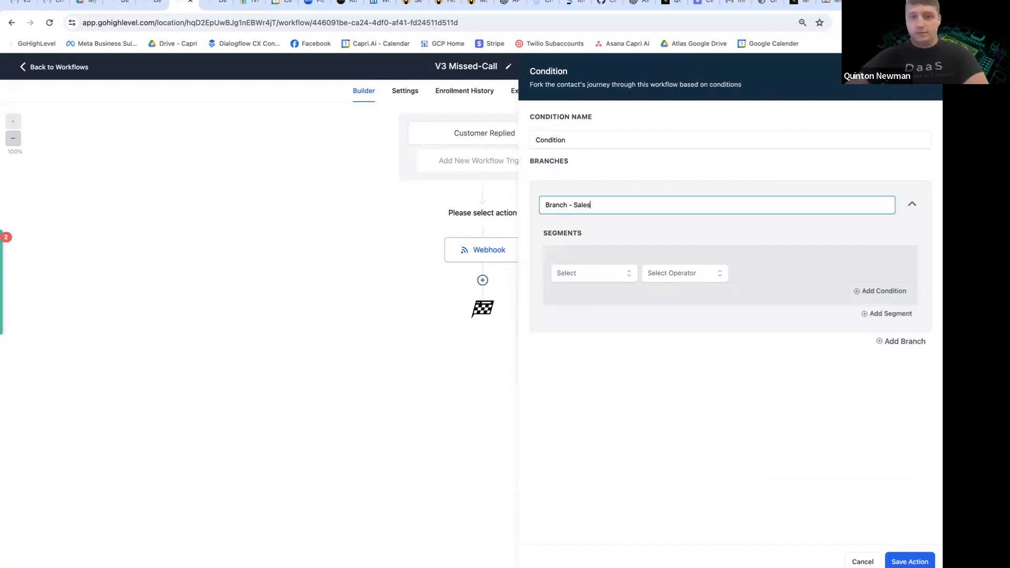
pyautogui.click(602, 274)
pyautogui.click(590, 303)
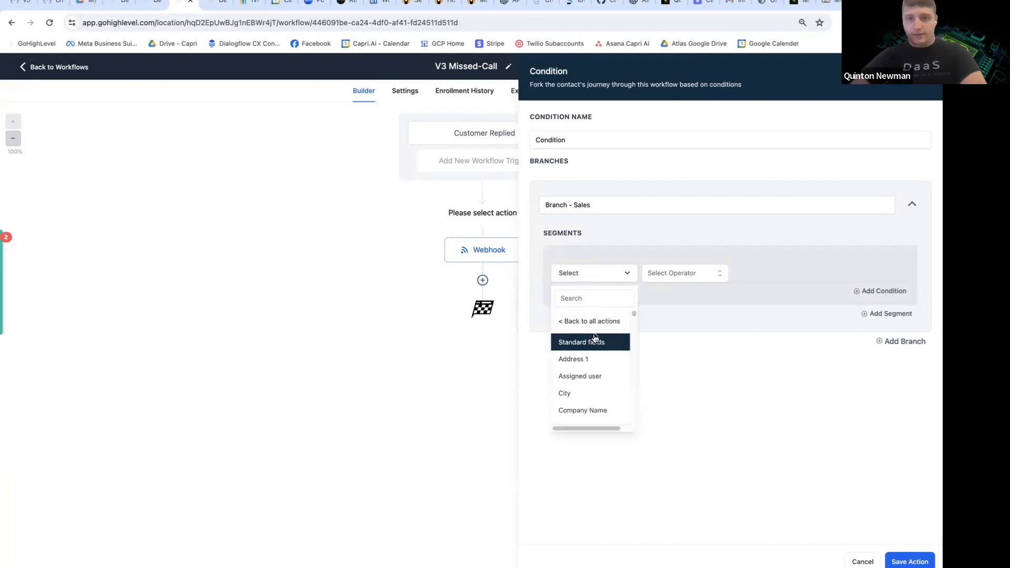
pyautogui.scroll(-3, 589, 400)
pyautogui.scroll(-5, 587, 404)
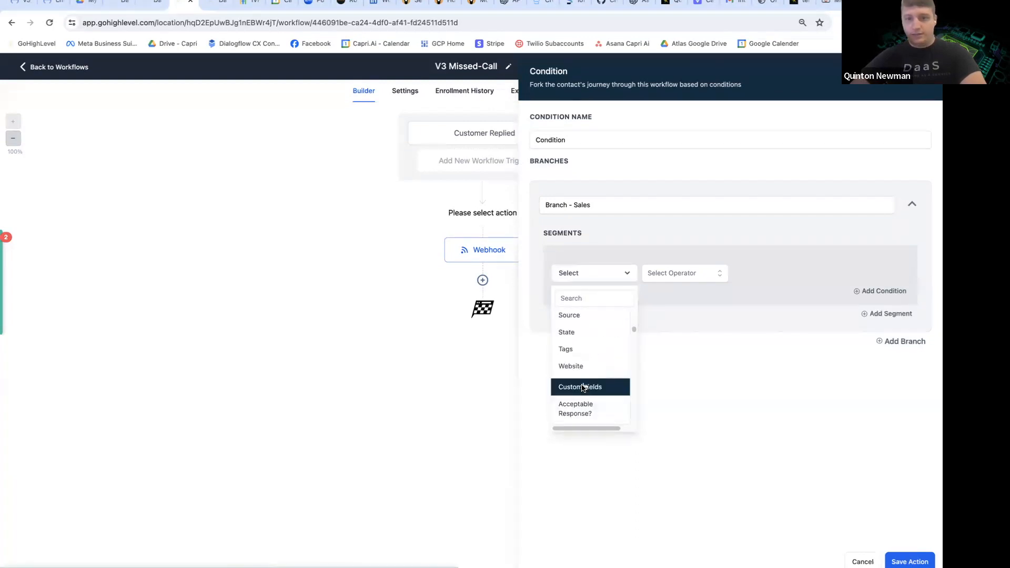
pyautogui.click(573, 350)
pyautogui.click(665, 274)
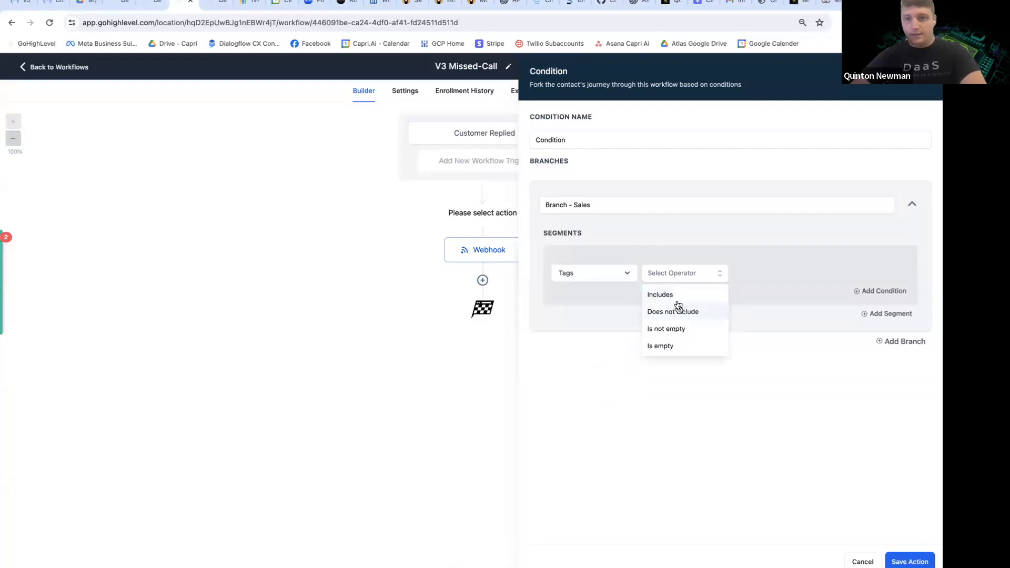
pyautogui.click(674, 298)
pyautogui.click(773, 274)
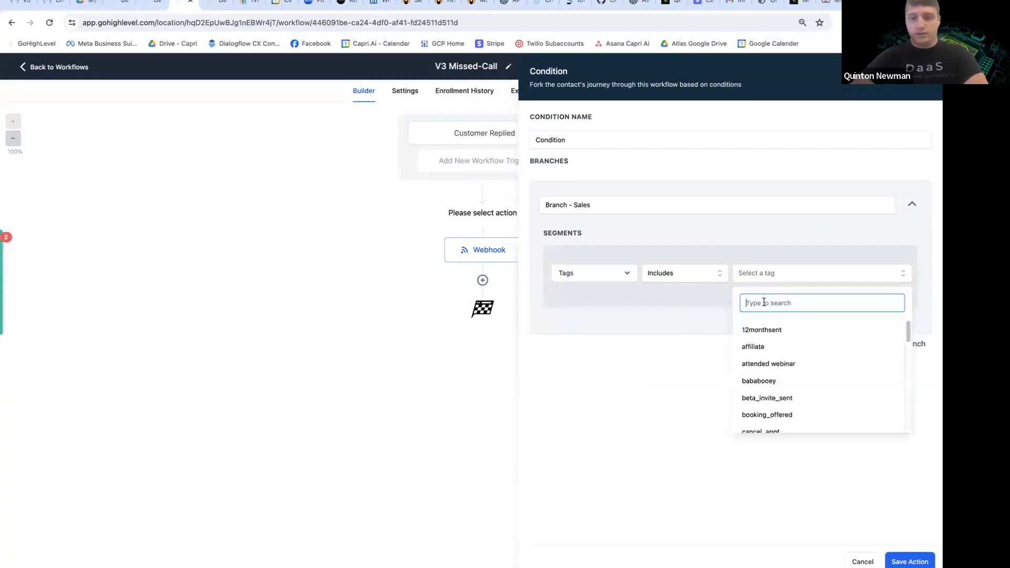
pyautogui.write('sales')
pyautogui.click(820, 327)
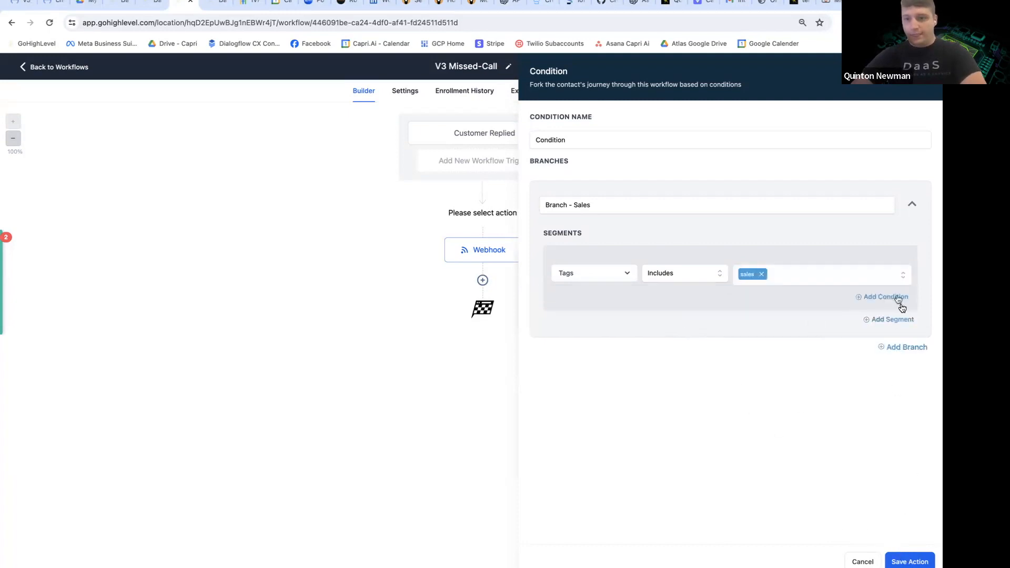
# - Add a second branch to the condition and name it "Branch - Customer Service"
pyautogui.click(917, 347)
pyautogui.click(578, 376)
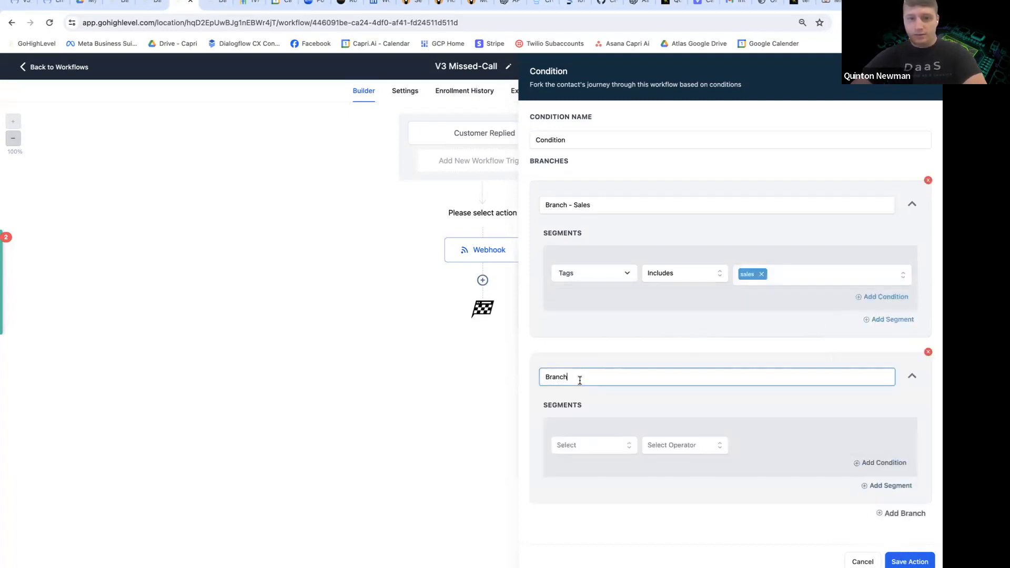
pyautogui.write('- Customer Service')
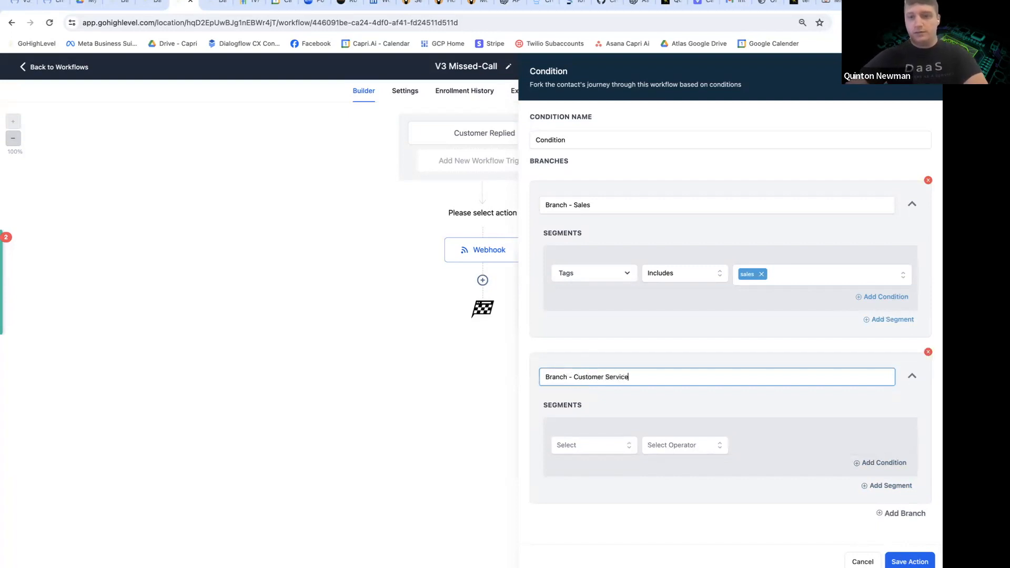
# - Set the Customer Service branch's condition to Tags with the Includes operator
pyautogui.click(593, 444)
pyautogui.click(593, 473)
pyautogui.scroll(-5, 595, 513)
pyautogui.scroll(-2, 585, 525)
pyautogui.click(584, 524)
pyautogui.click(678, 445)
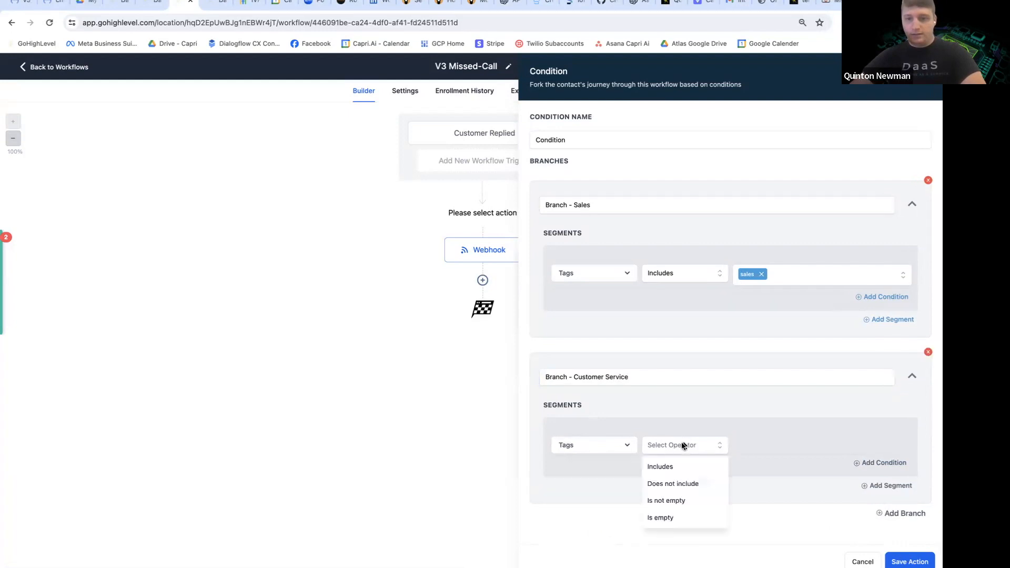
pyautogui.click(670, 467)
# - Add customer-service as a new tag for the Customer Service branch's condition and save the If / Else action
pyautogui.click(778, 446)
pyautogui.click(770, 468)
pyautogui.write('custom')
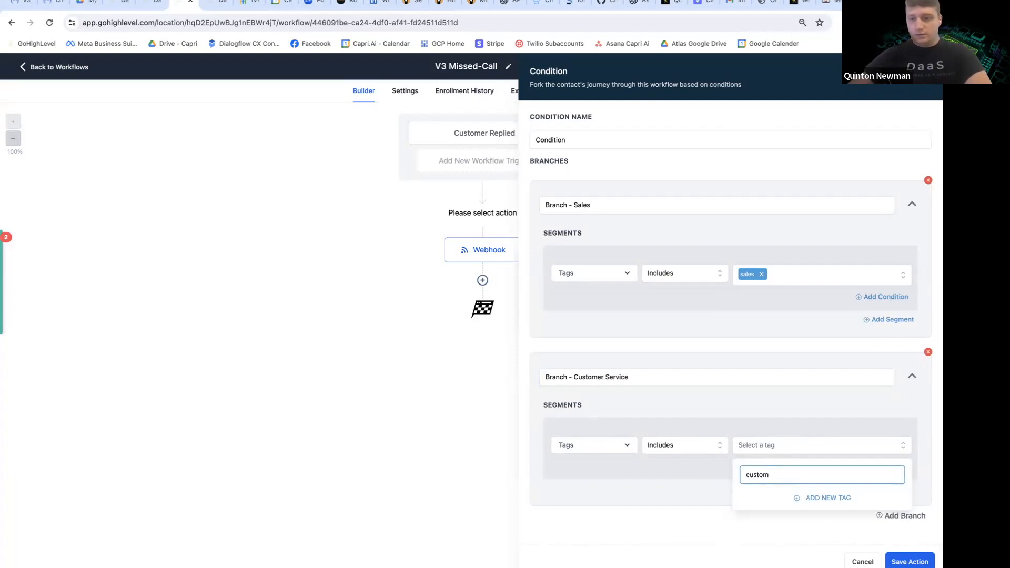
pyautogui.write('er-service')
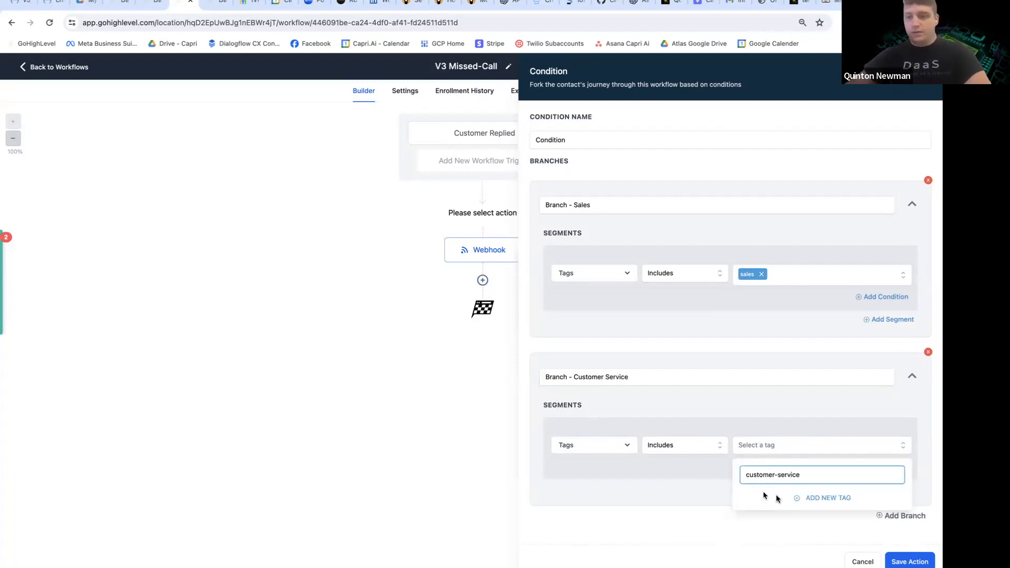
pyautogui.click(823, 499)
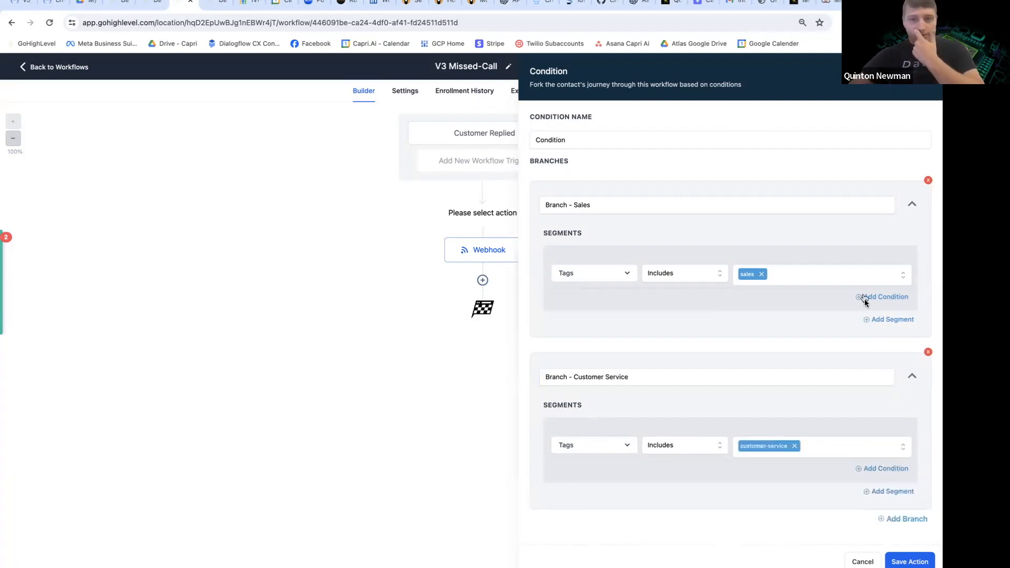
pyautogui.click(909, 561)
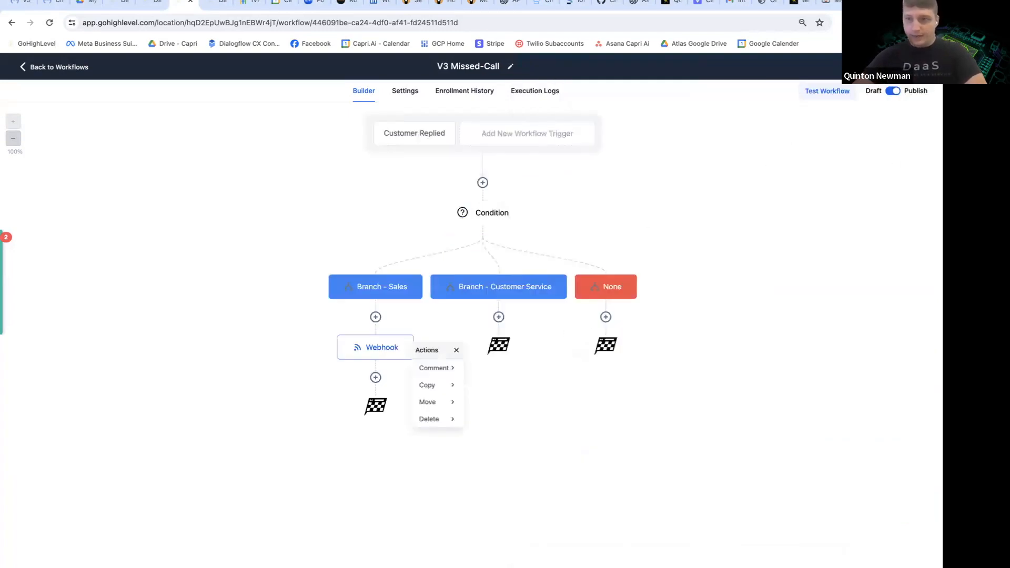
# - Copy only the Webhook action from the Sales branch into the Customer Service branch
pyautogui.click(626, 266)
pyautogui.click(385, 352)
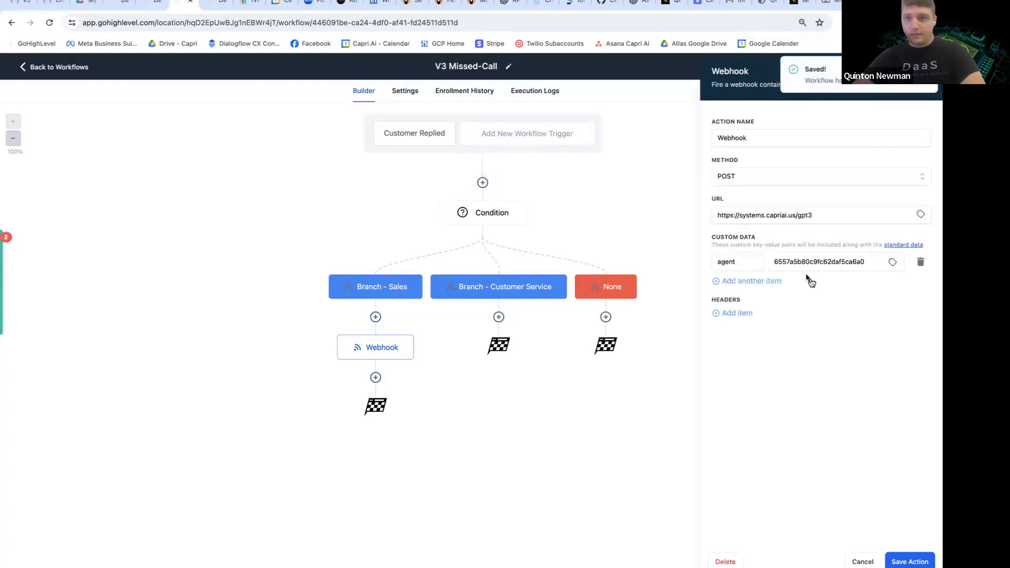
pyautogui.click(862, 259)
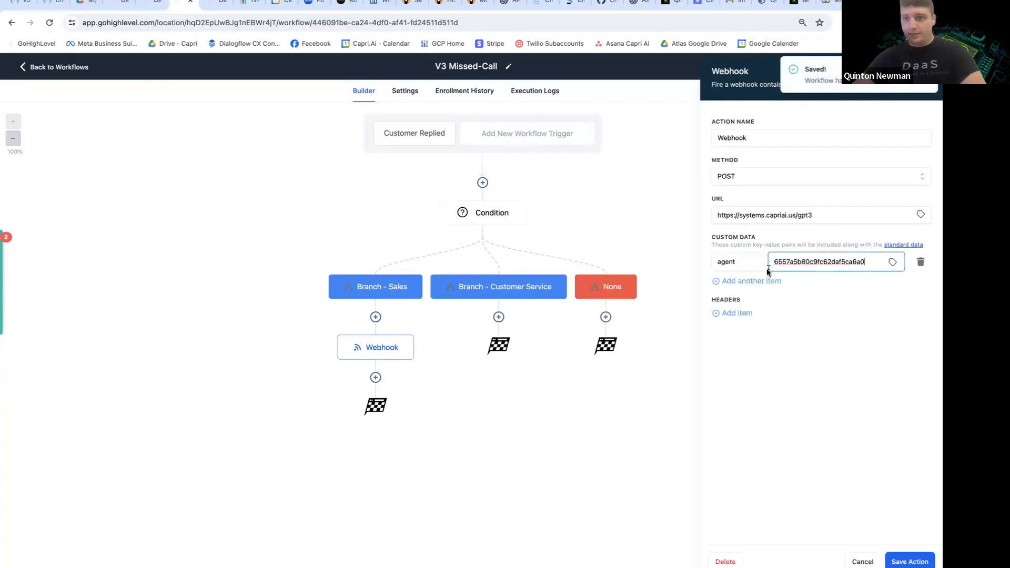
pyautogui.click(412, 337)
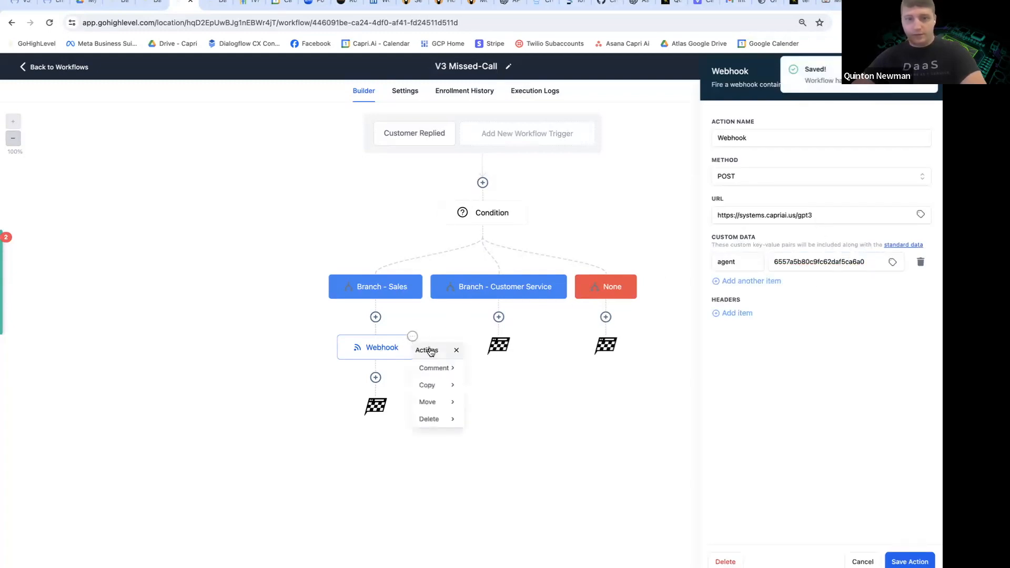
pyautogui.moveTo(436, 385)
pyautogui.click(505, 369)
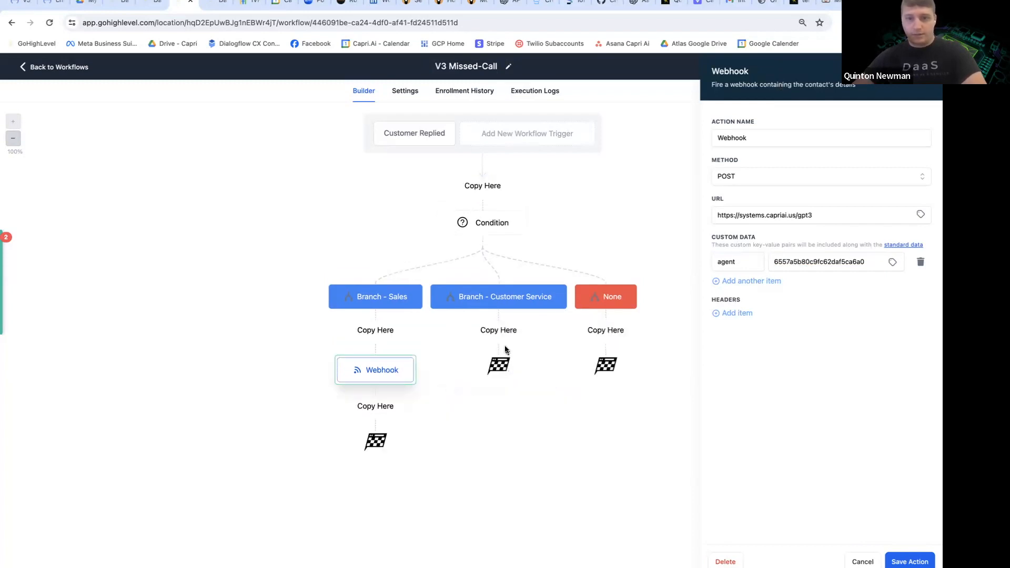
pyautogui.click(499, 331)
# - Set the Customer Service Webhook's agent value to the Real Estate agent's ID from Capri AI, 655b92eb11fb701808dcd03c, and save the action
pyautogui.click(506, 349)
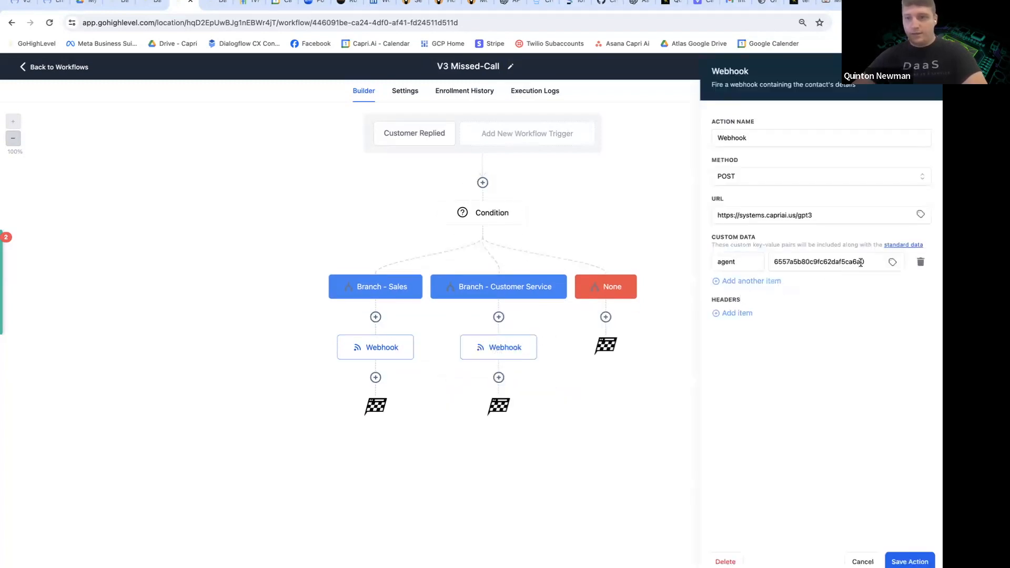
pyautogui.click(706, 5)
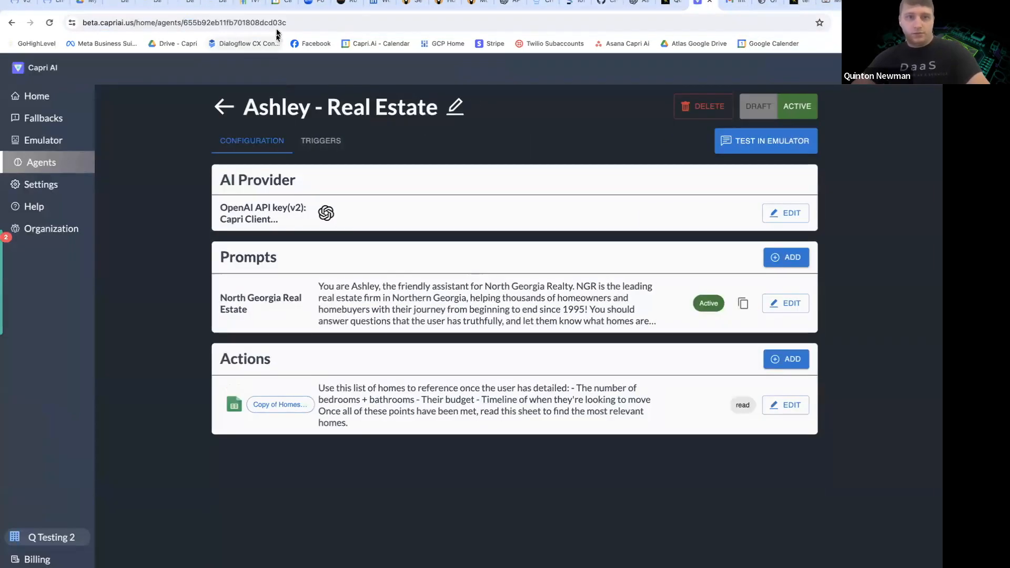
pyautogui.doubleClick(277, 23)
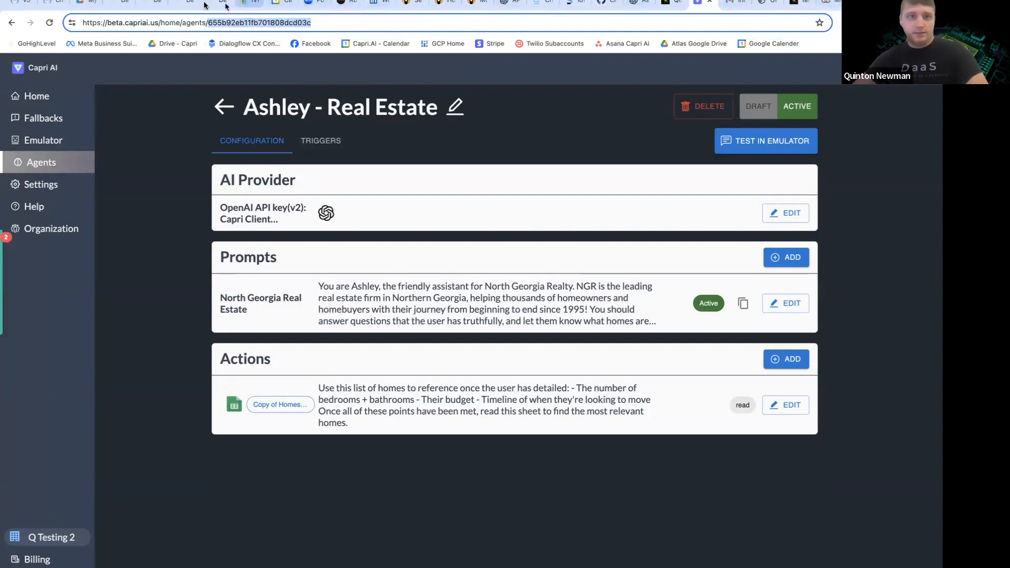
pyautogui.click(181, 4)
pyautogui.doubleClick(811, 262)
pyautogui.hotkey('ctrl', 'v')
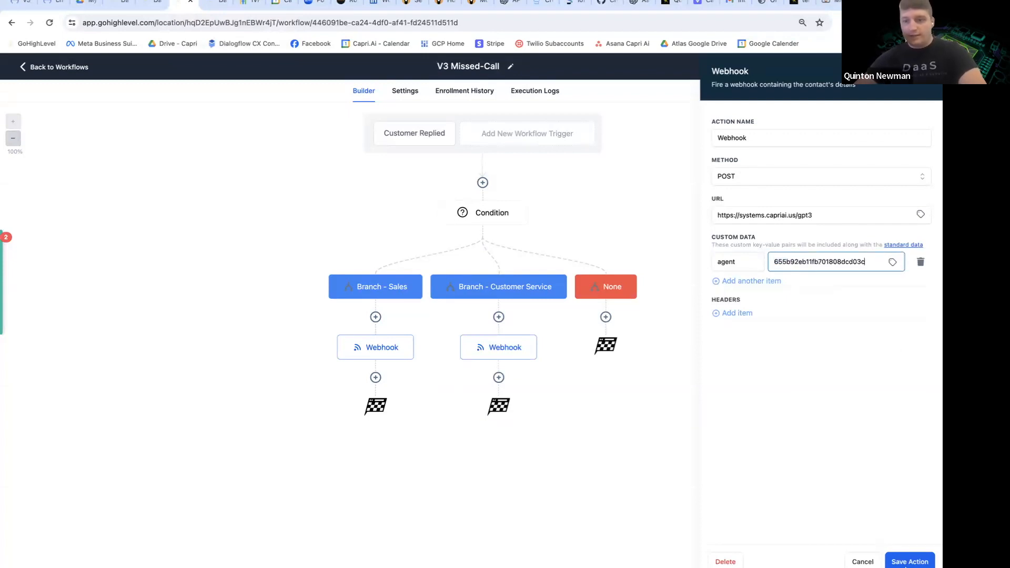
pyautogui.click(906, 564)
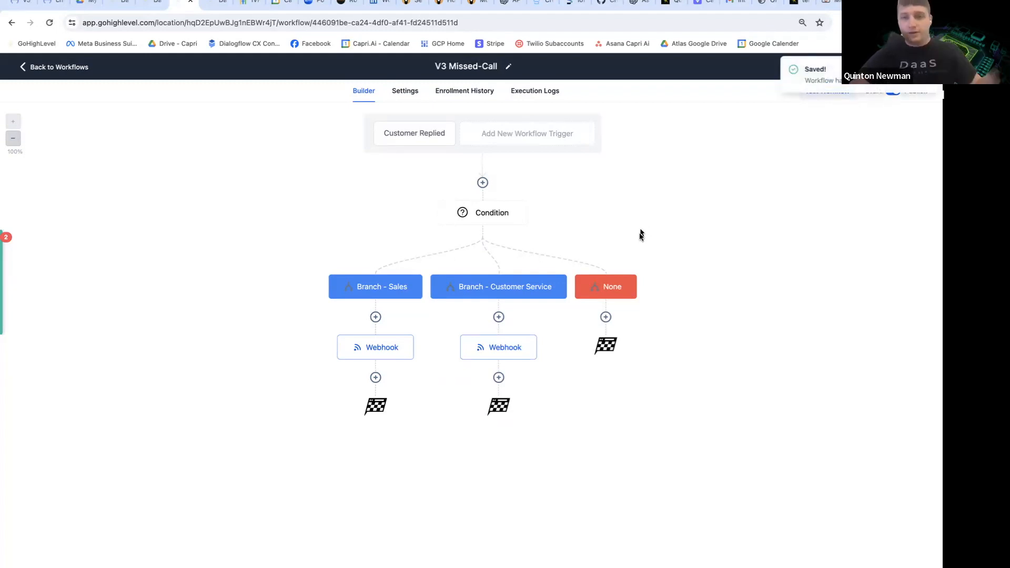
# - Review the Customer Replied trigger's filters and the agent values of the Sales and Customer Service Webhooks
pyautogui.click(415, 134)
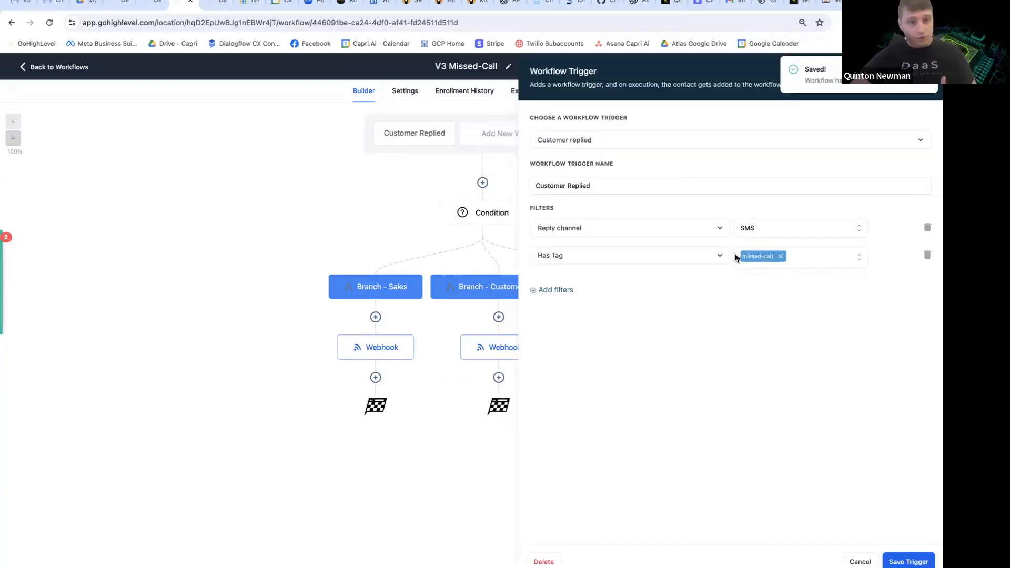
pyautogui.click(392, 355)
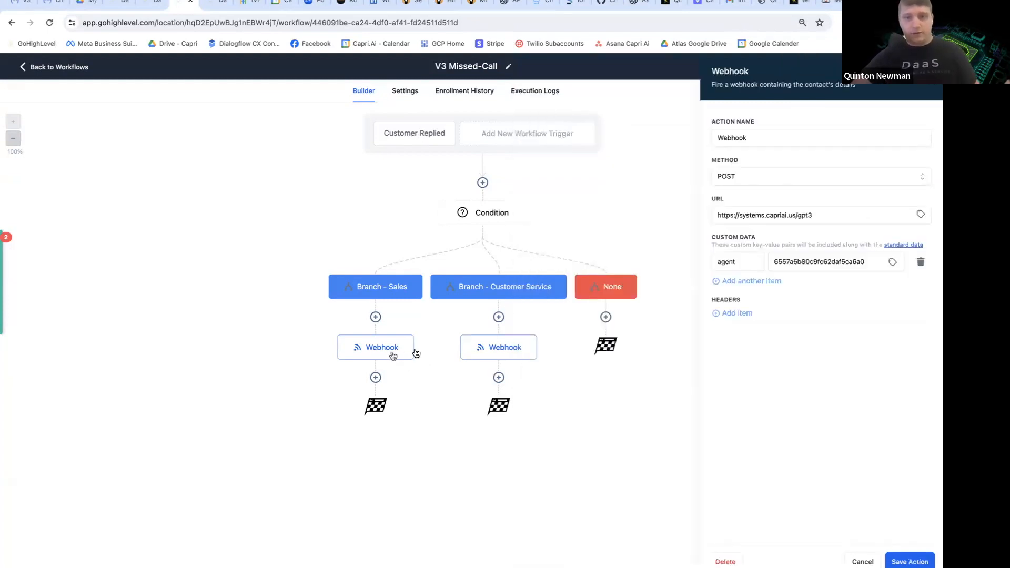
pyautogui.click(500, 359)
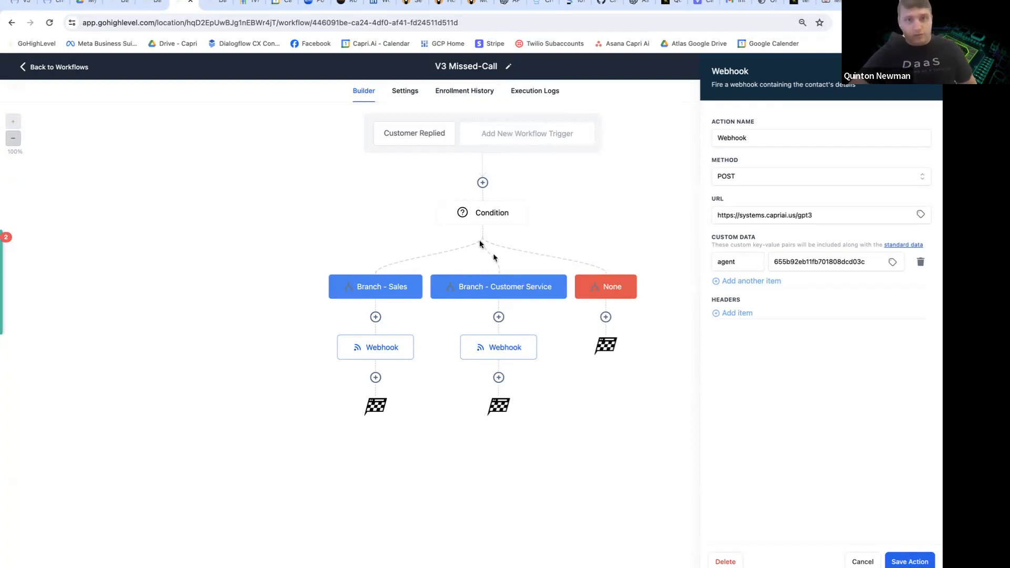
# - Check the V3 Missed-Call workflow's enrollment history and the contact enrolled on December 1st 2023 at 11:59:36 am
pyautogui.click(475, 94)
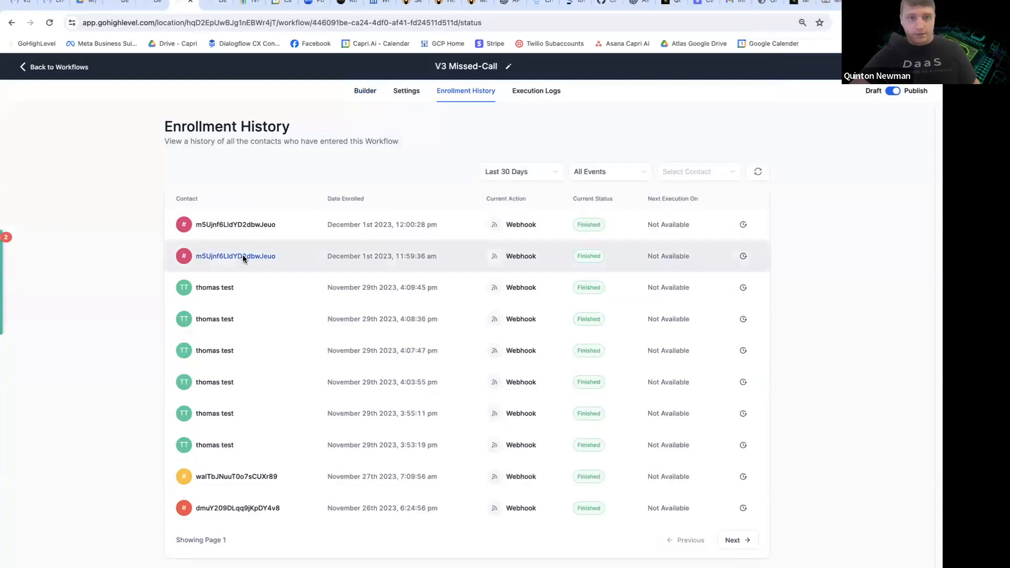
pyautogui.click(242, 255)
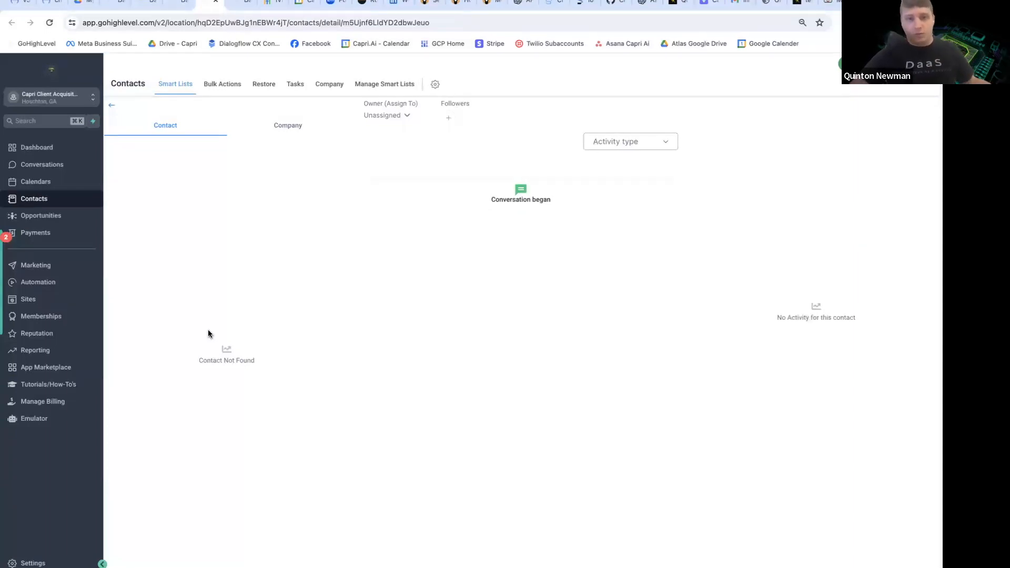
pyautogui.click(183, 3)
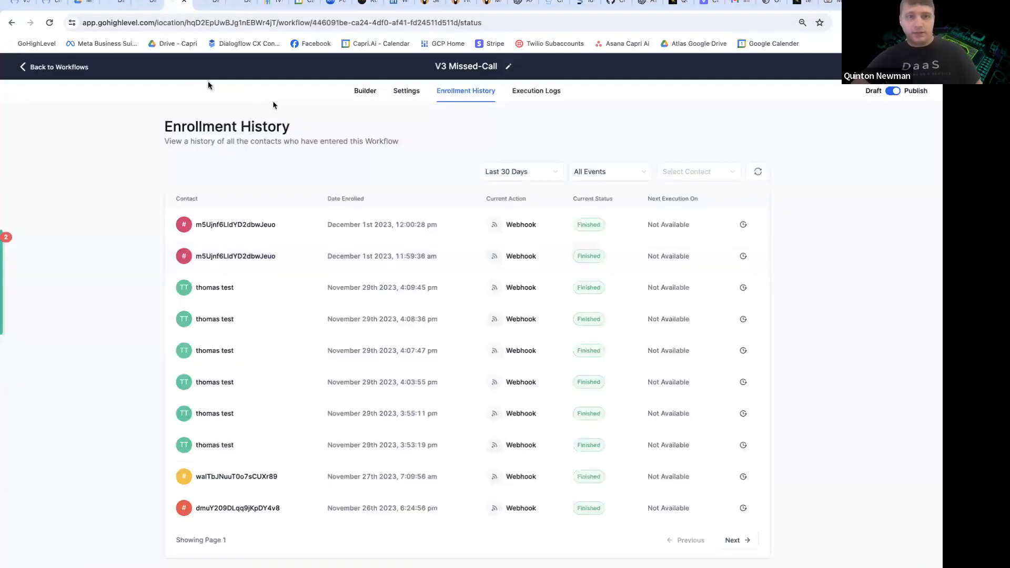
# - Return to the Recipe: IVR workflow and save its open SMS action
pyautogui.click(151, 3)
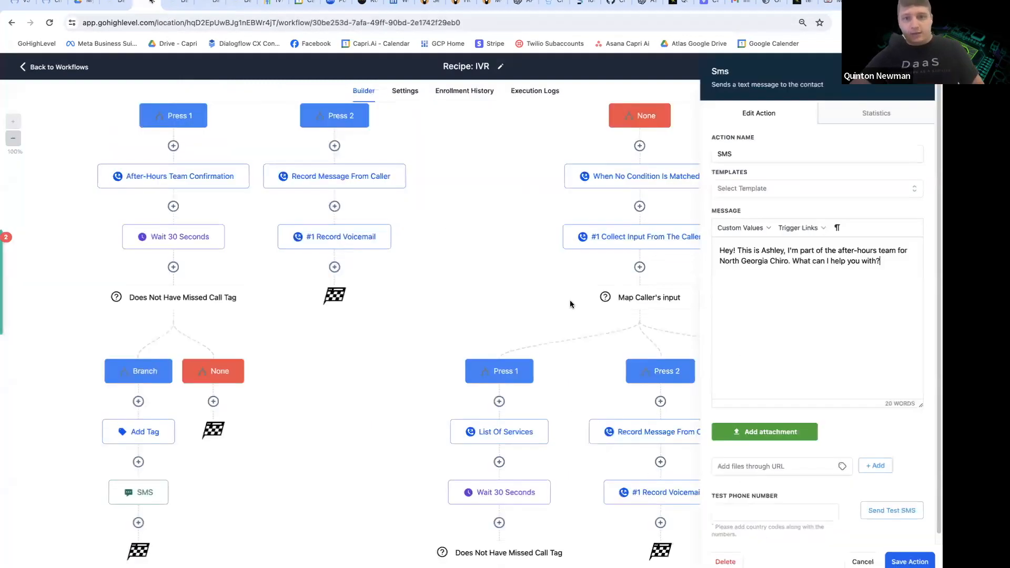
pyautogui.click(898, 562)
pyautogui.scroll(5, 840, 410)
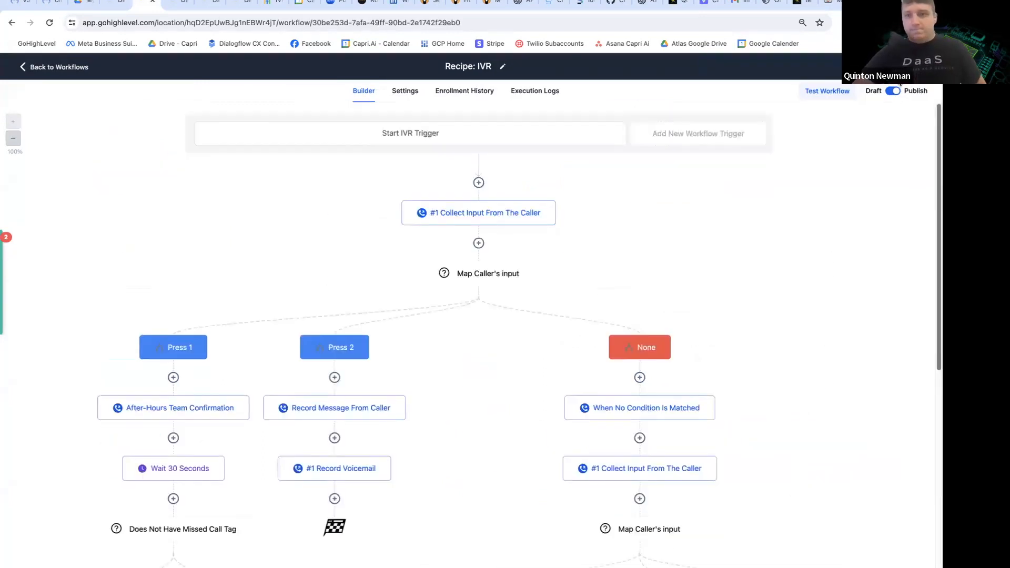